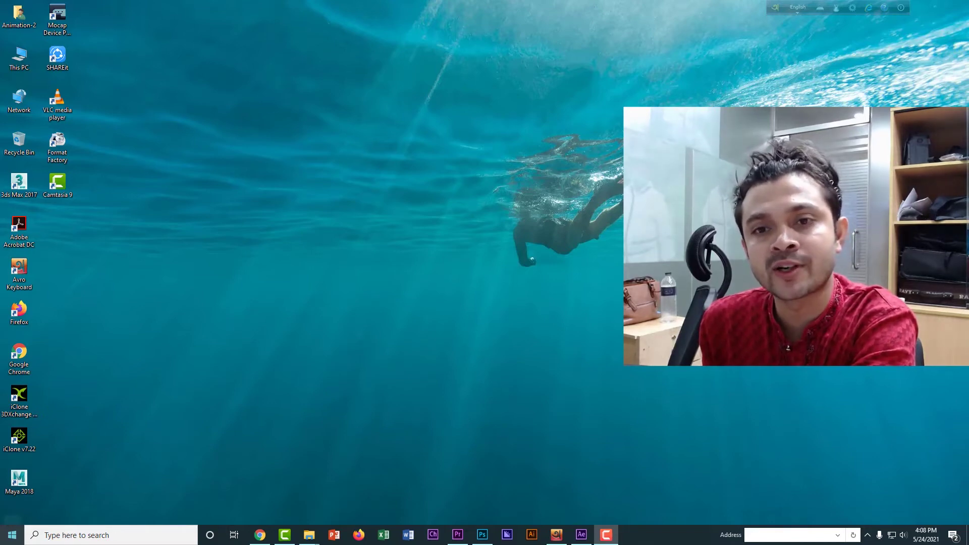
Run the temp command to open the Windows Temp folder, granting permanent access to it.
right_click(12, 534)
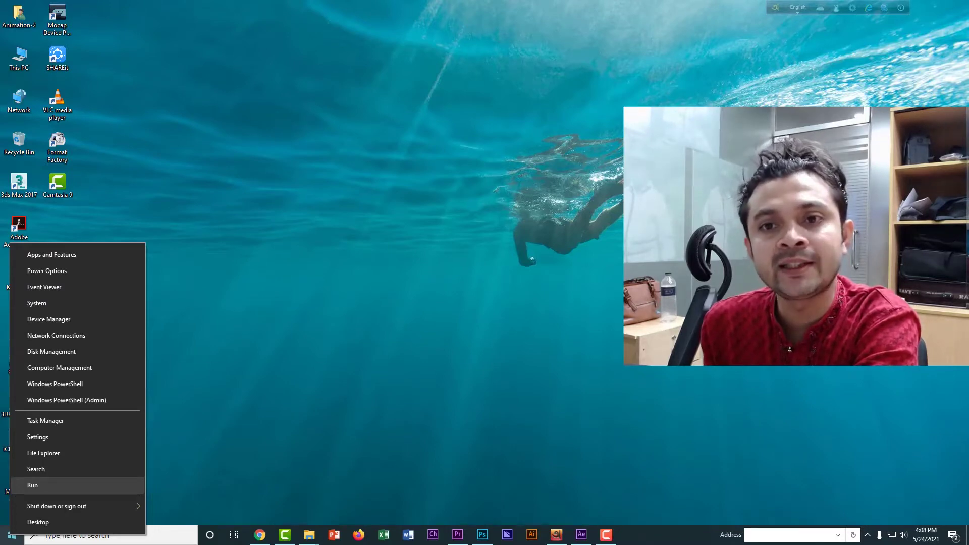
left_click(32, 485)
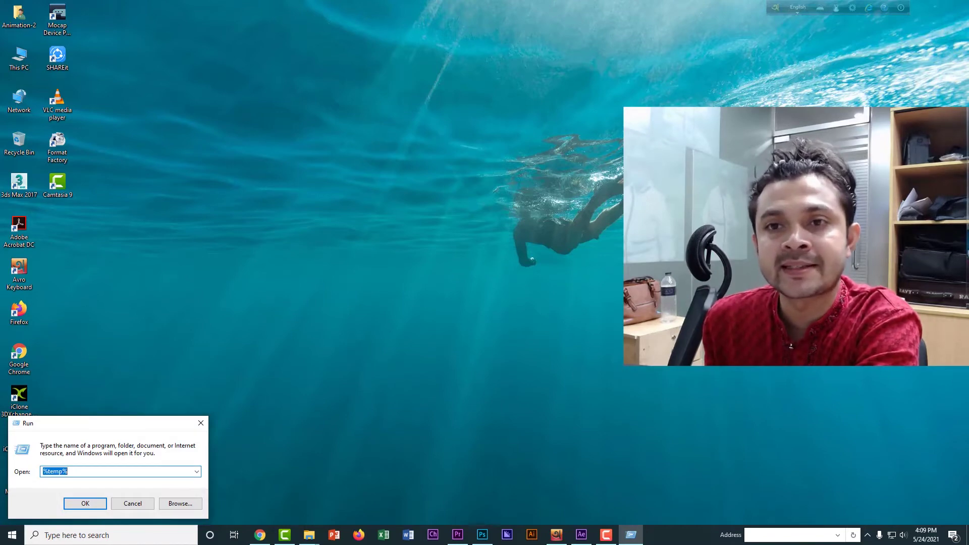
left_click_drag(101, 423, 144, 403)
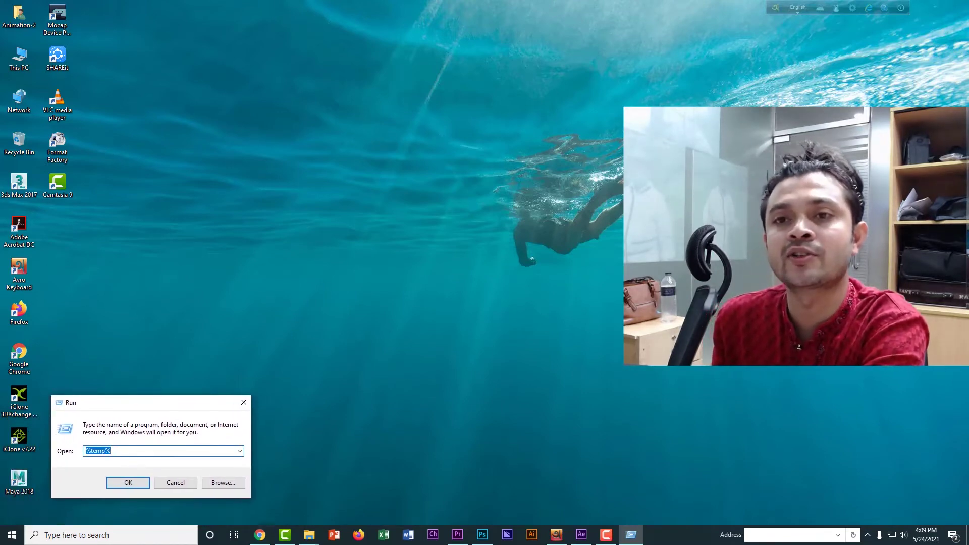
key("Home")
key("Delete")
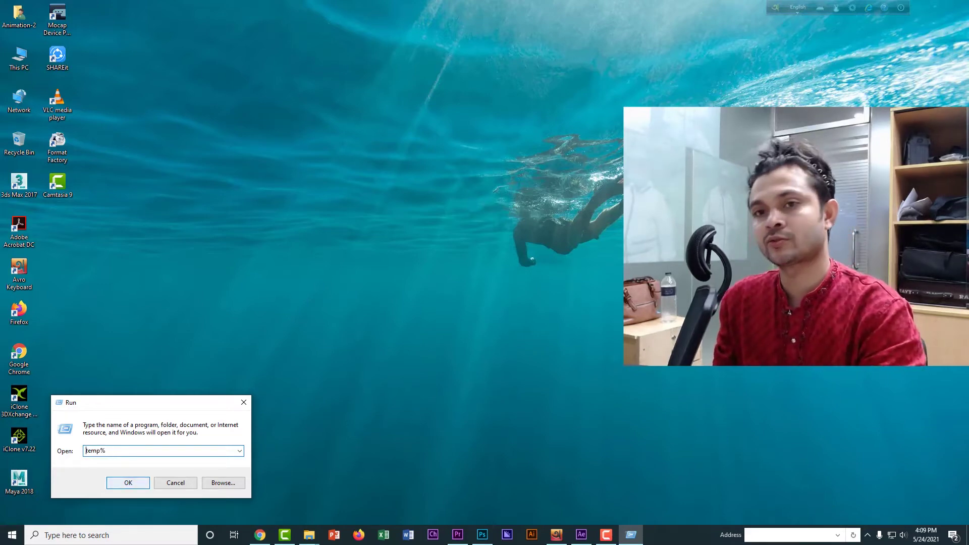
key("BackSpace")
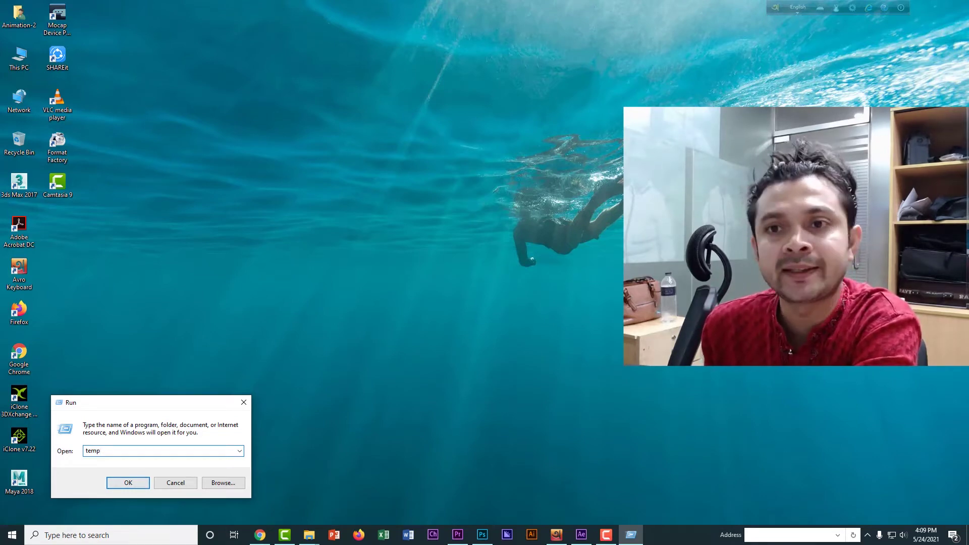
key("Return")
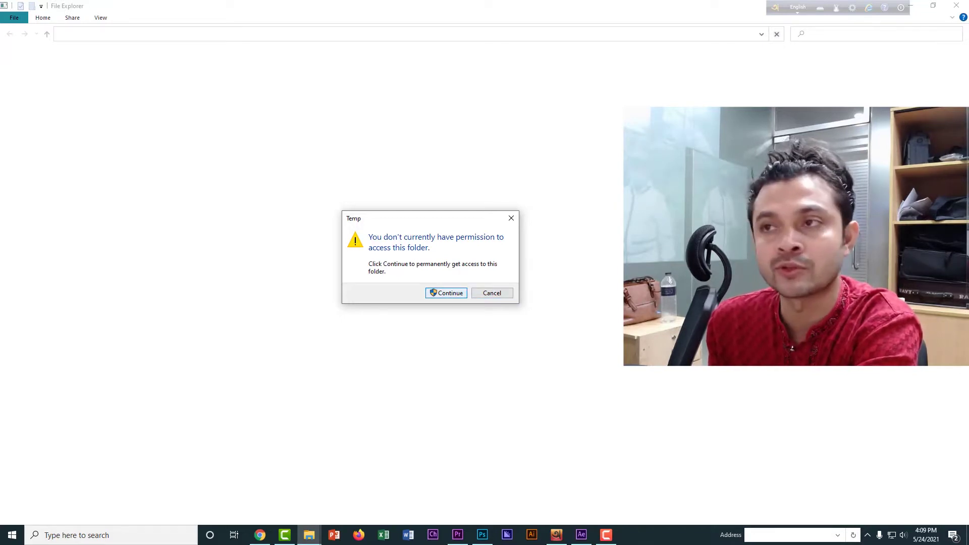
key("Return")
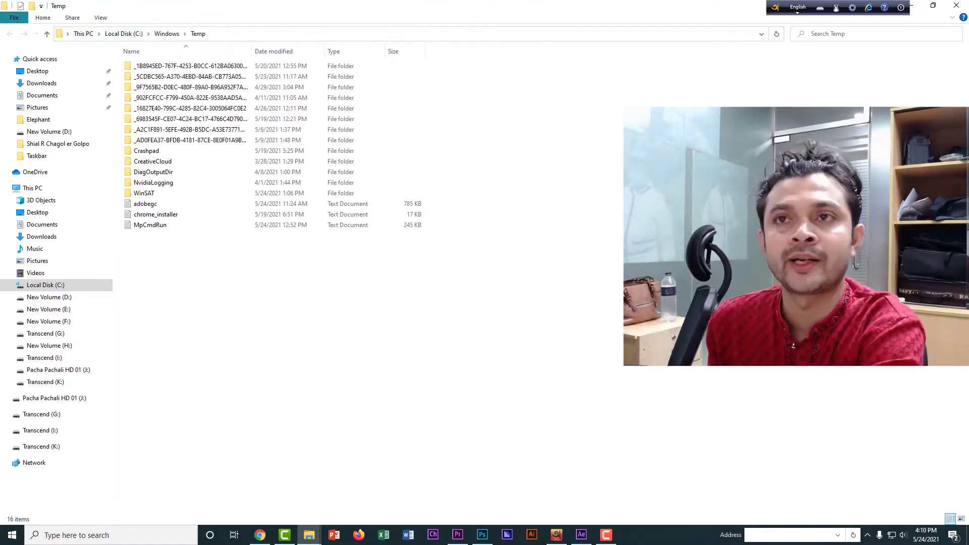
left_click_drag(236, 286, 174, 63)
key("Escape")
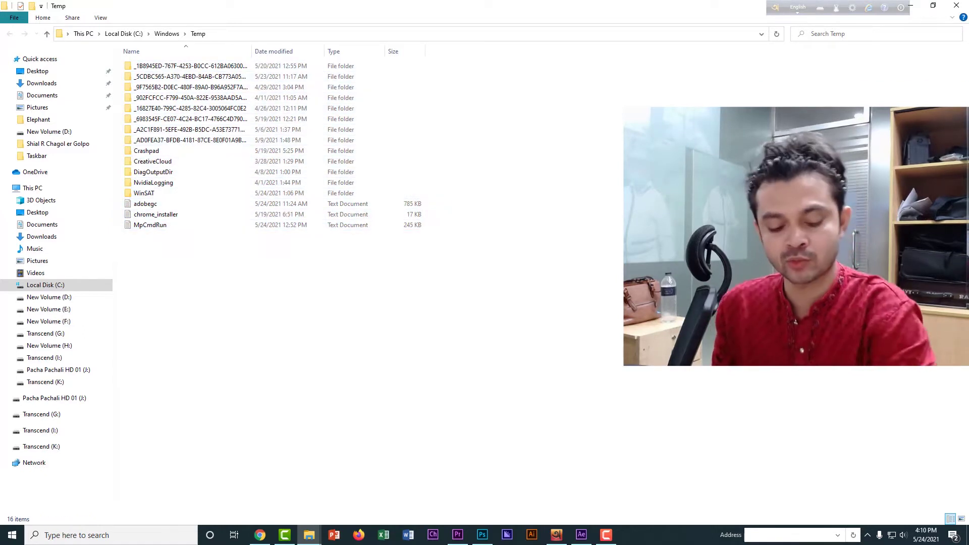
key("ctrl+a")
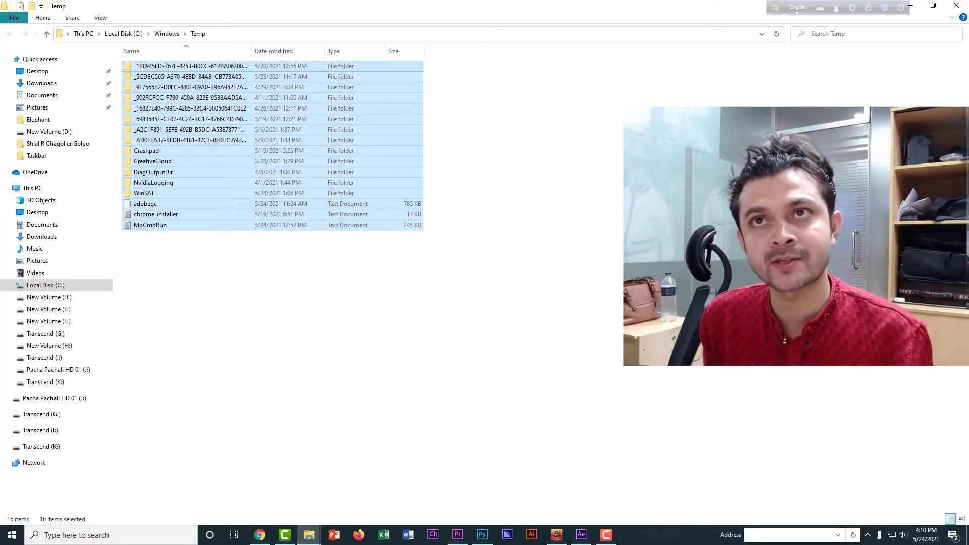
key("Escape")
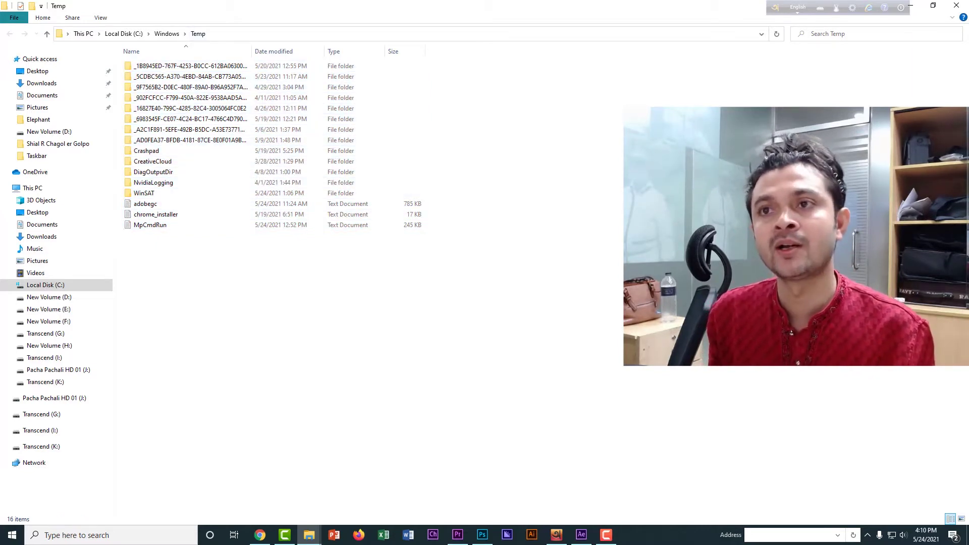
Permanently delete everything in the Windows Temp folder, granting administrator permission and skipping all files in use, and close the folder.
left_click_drag(185, 380, 231, 62)
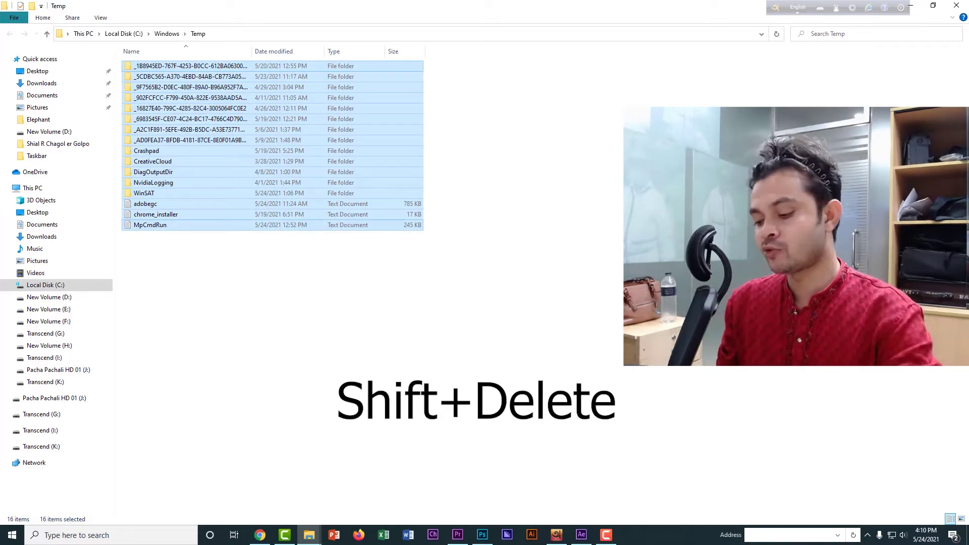
key("shift+Delete")
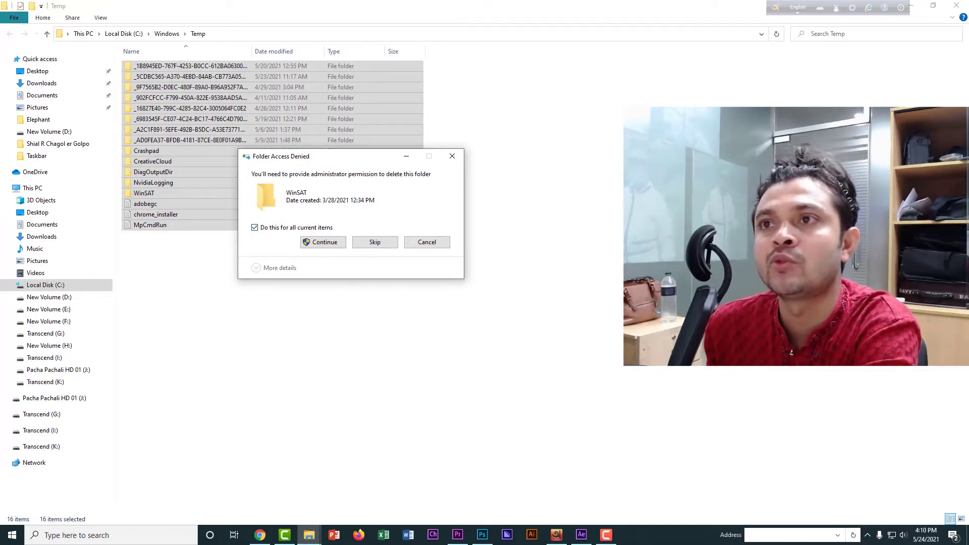
key("Return")
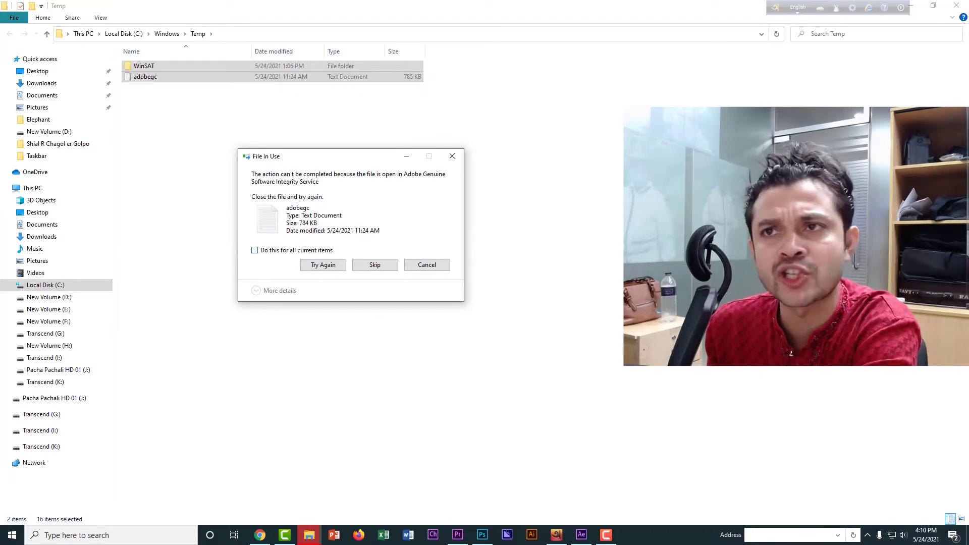
key("alt+d")
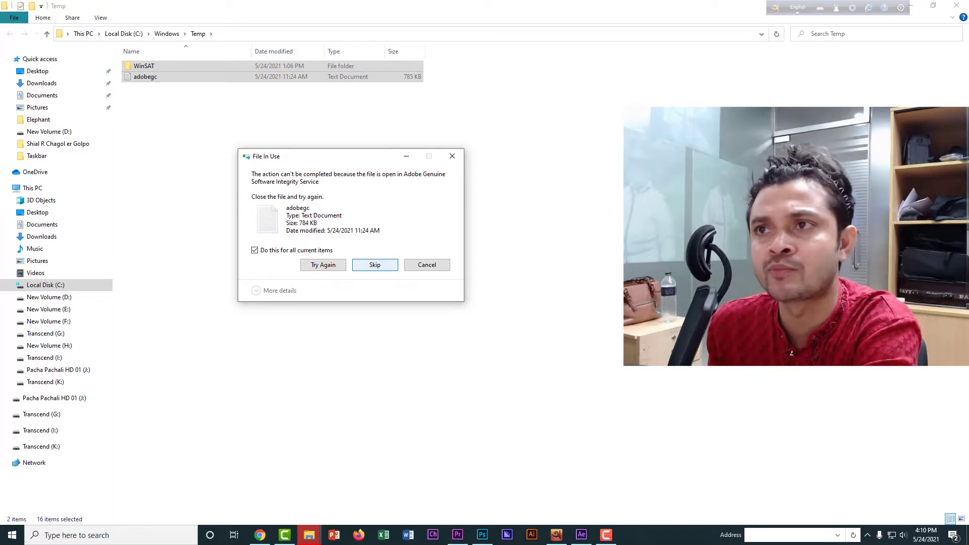
key("Return")
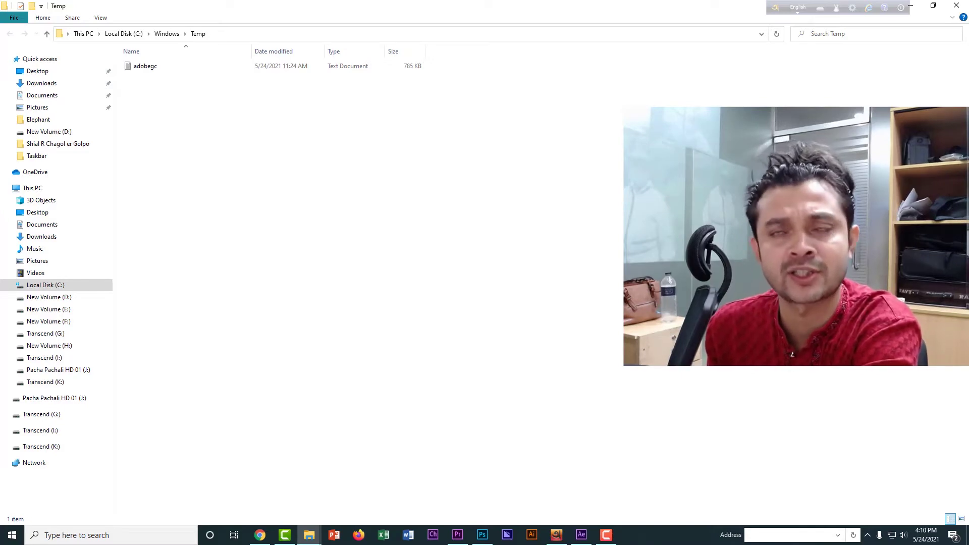
left_click(956, 5)
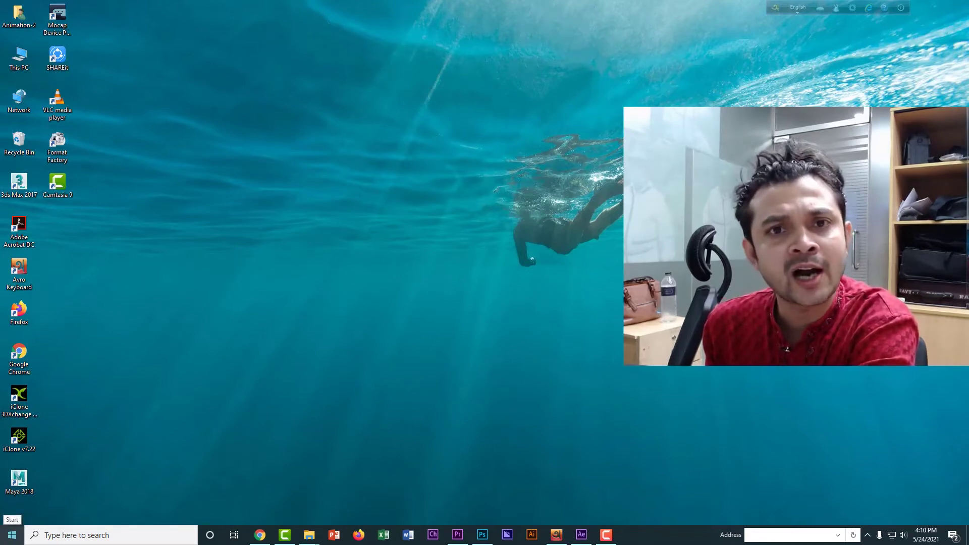
Run the %temp% command to open the user account's local Temp folder, and close the Magnifier.
right_click(12, 535)
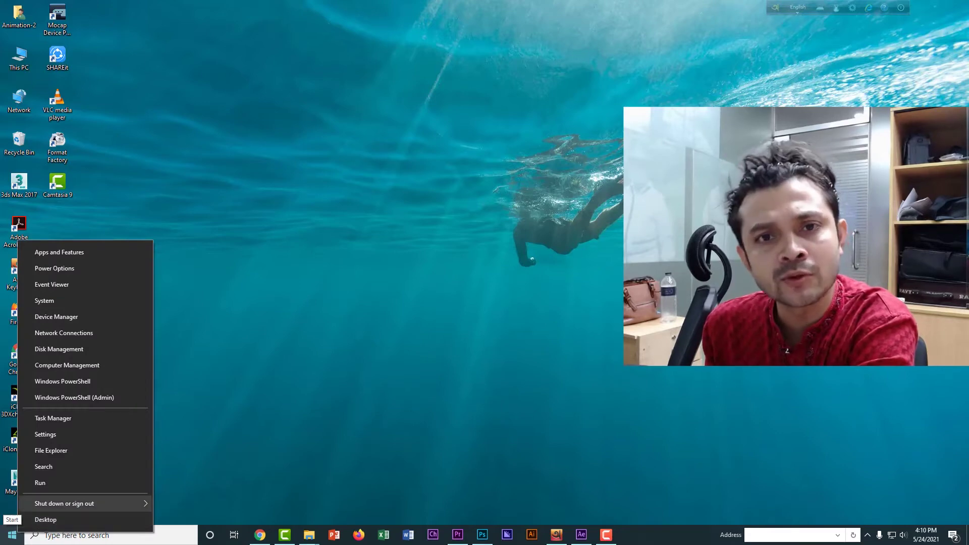
left_click(40, 483)
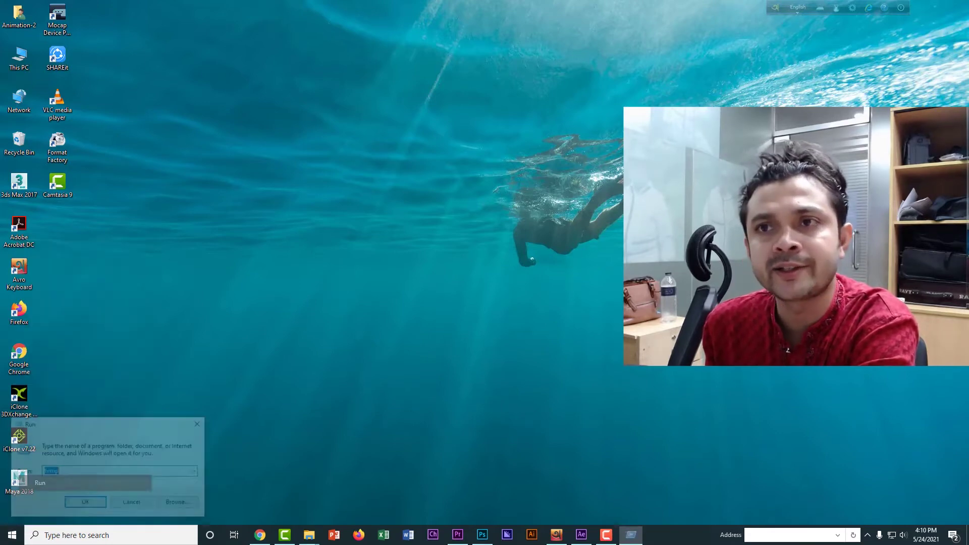
type("temp")
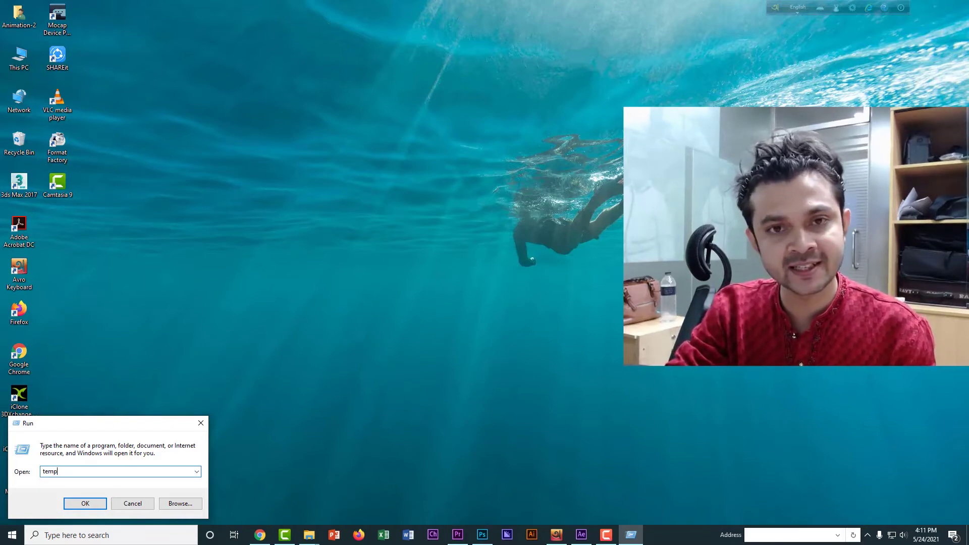
type("%")
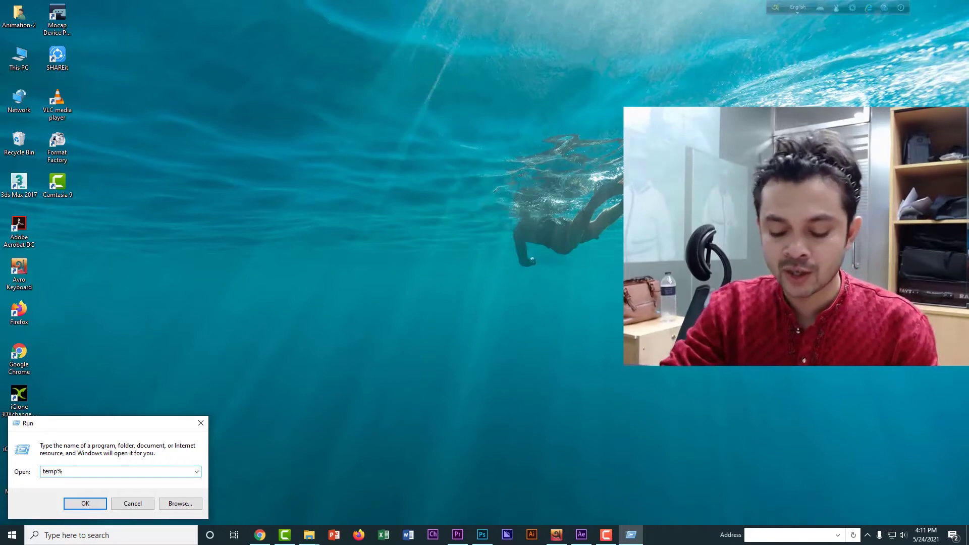
key("Home")
type("%")
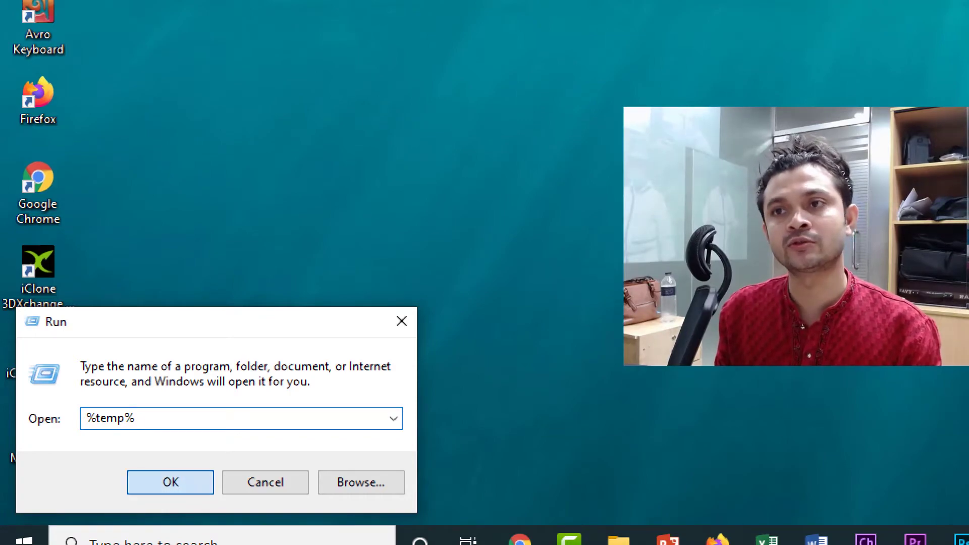
key("Return")
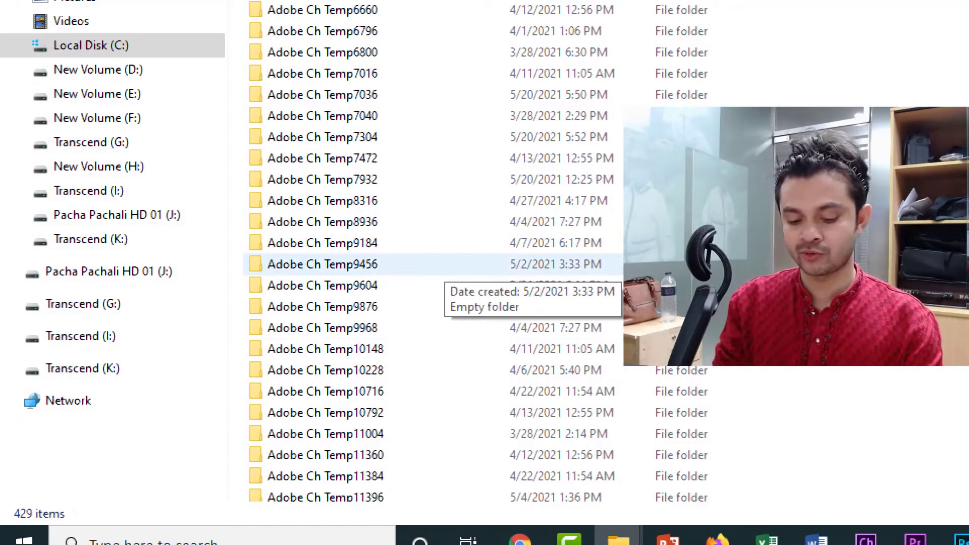
key("super+minus")
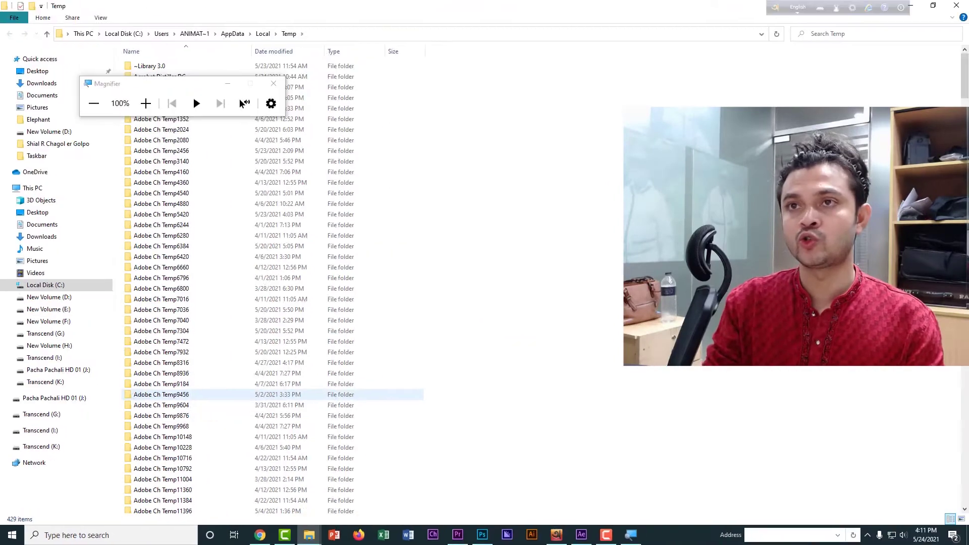
left_click(274, 84)
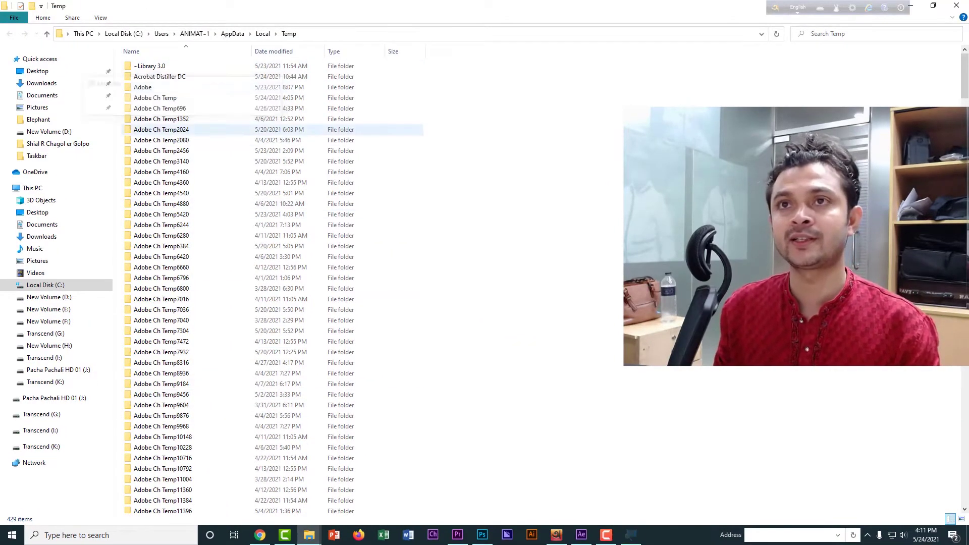
Permanently delete everything in the local AppData Temp folder, granting administrator permission and skipping all files in use, and close the folder.
scroll(273, 202, "down", 20)
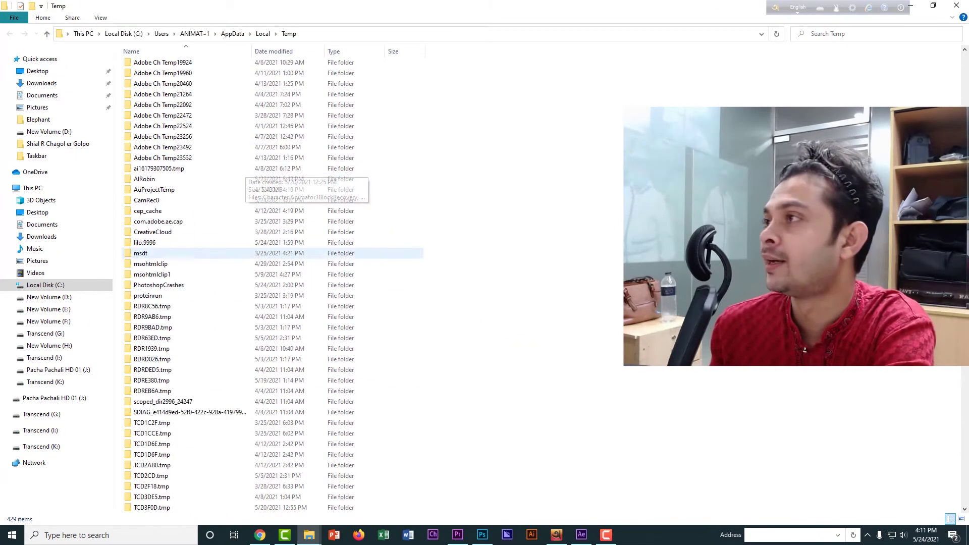
scroll(272, 257, "down", 20)
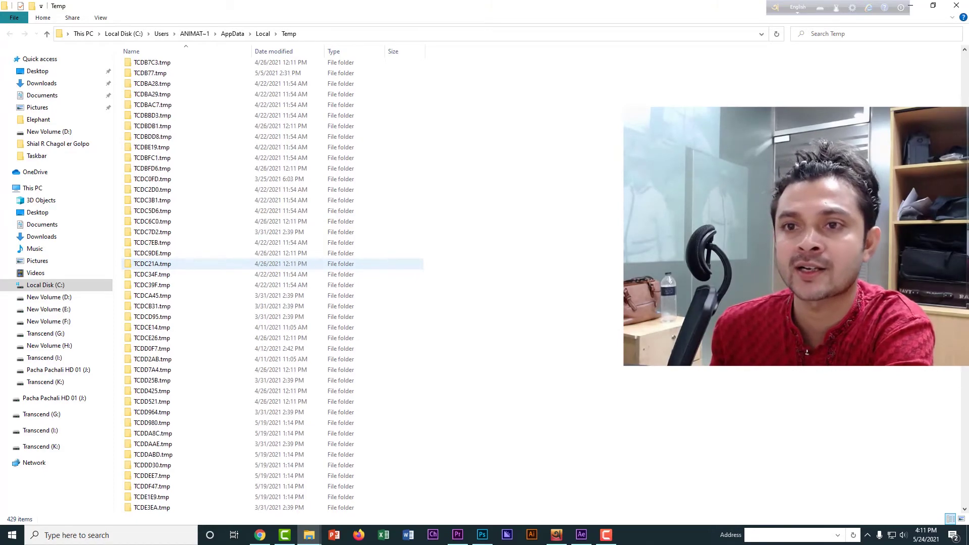
scroll(273, 278, "down", 20)
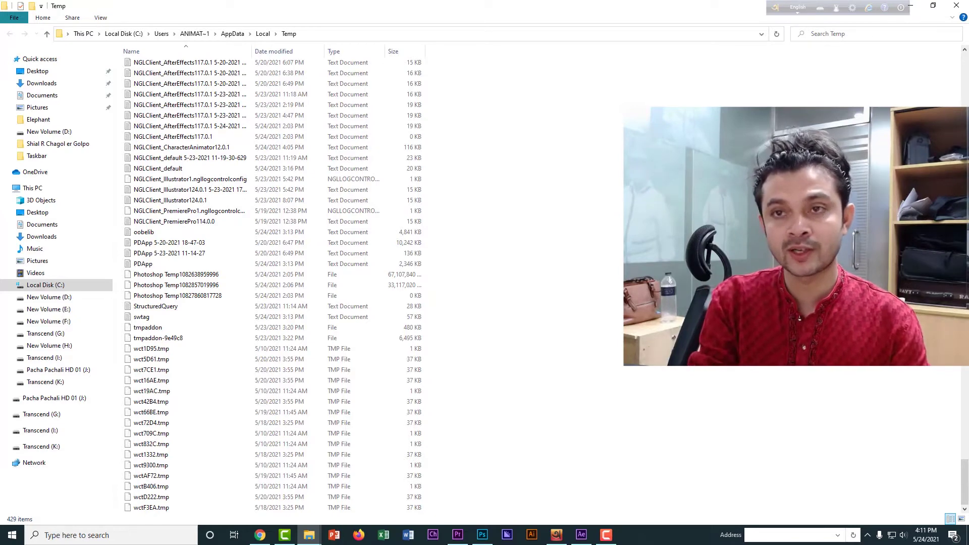
key("ctrl+a")
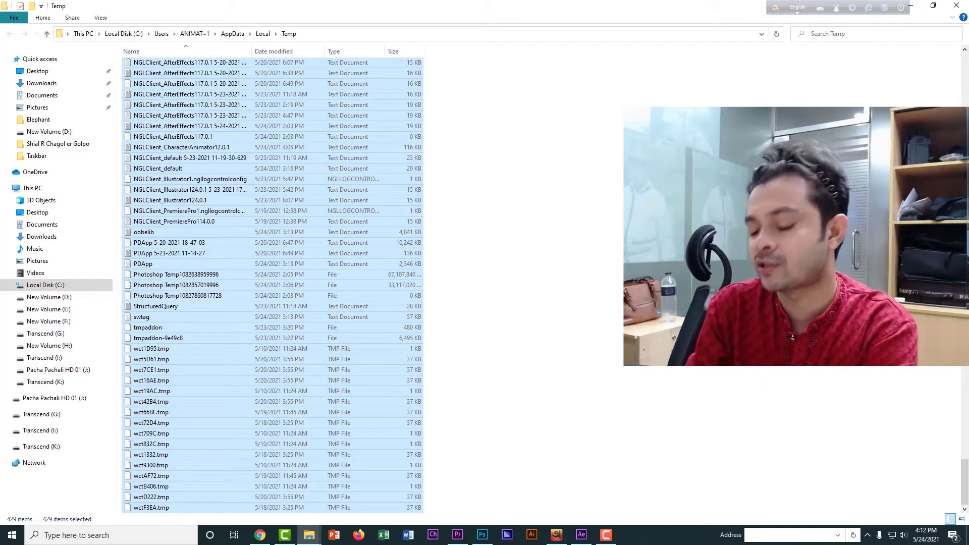
key("shift+Delete")
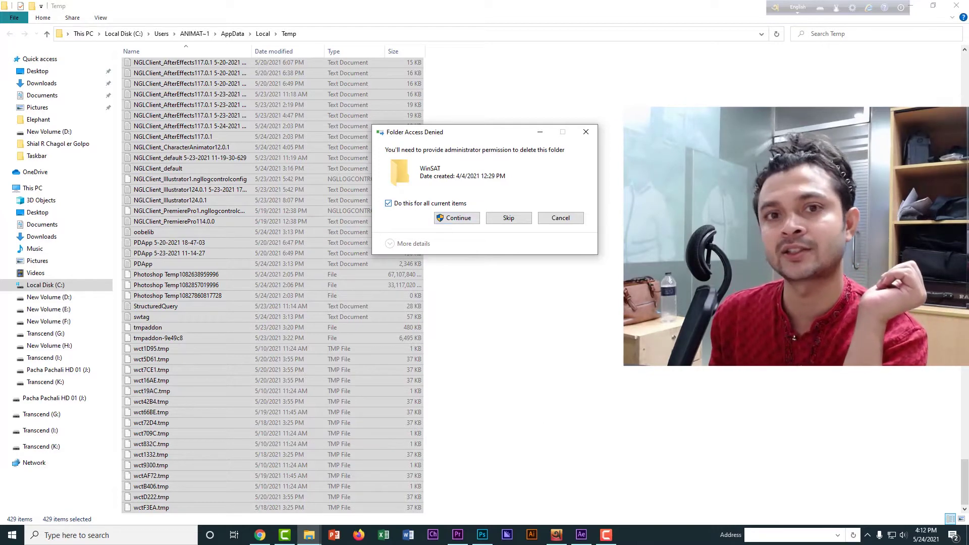
key("Return")
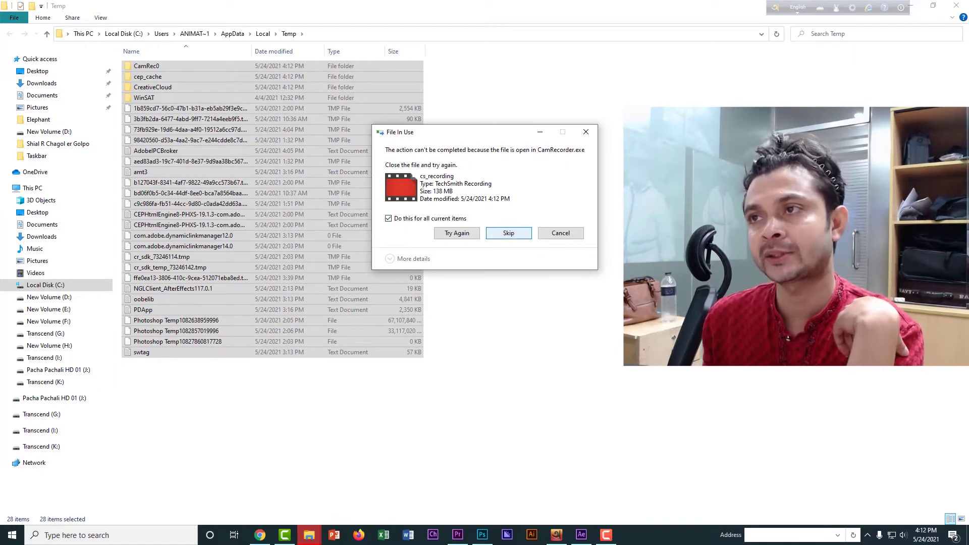
key("Return")
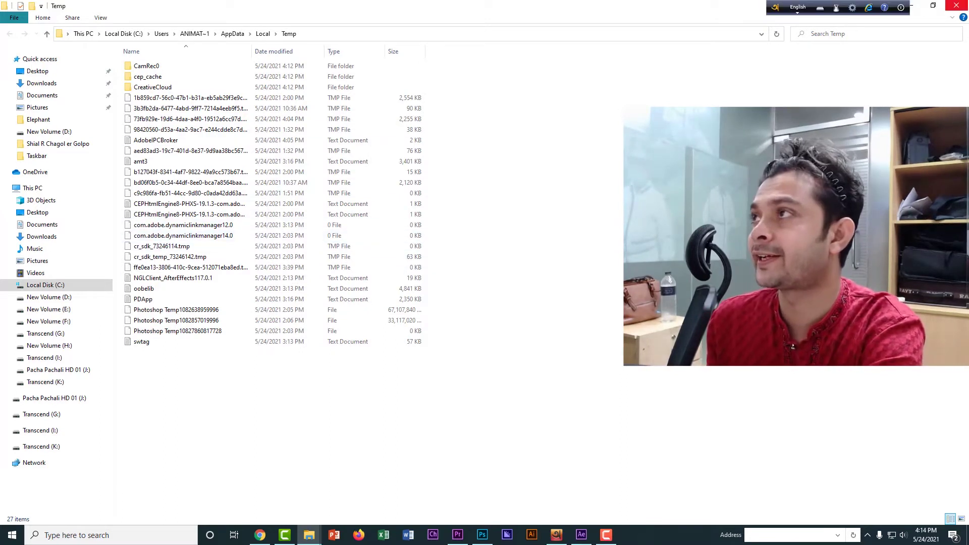
left_click(956, 5)
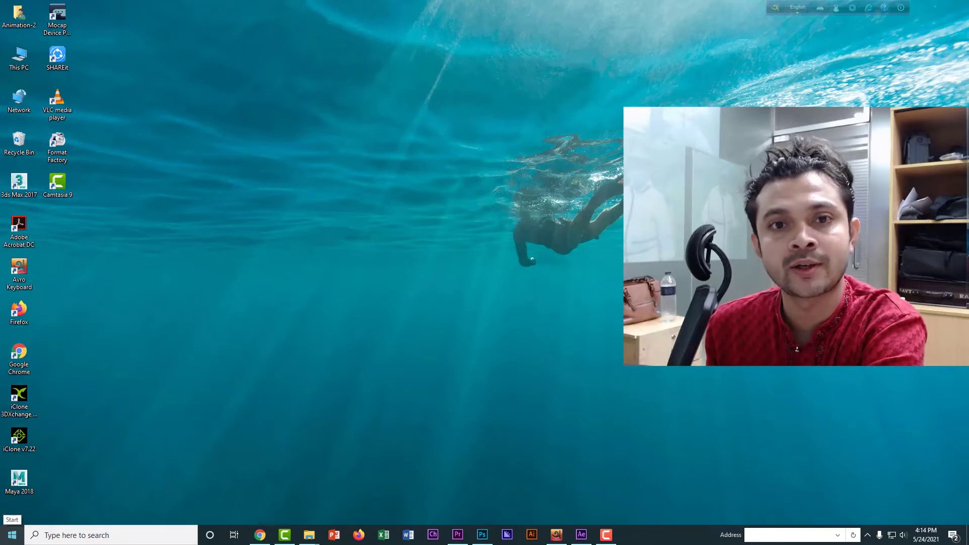
Run the Prefetch command to open the Windows Prefetch folder, granting permanent access to it.
right_click(12, 535)
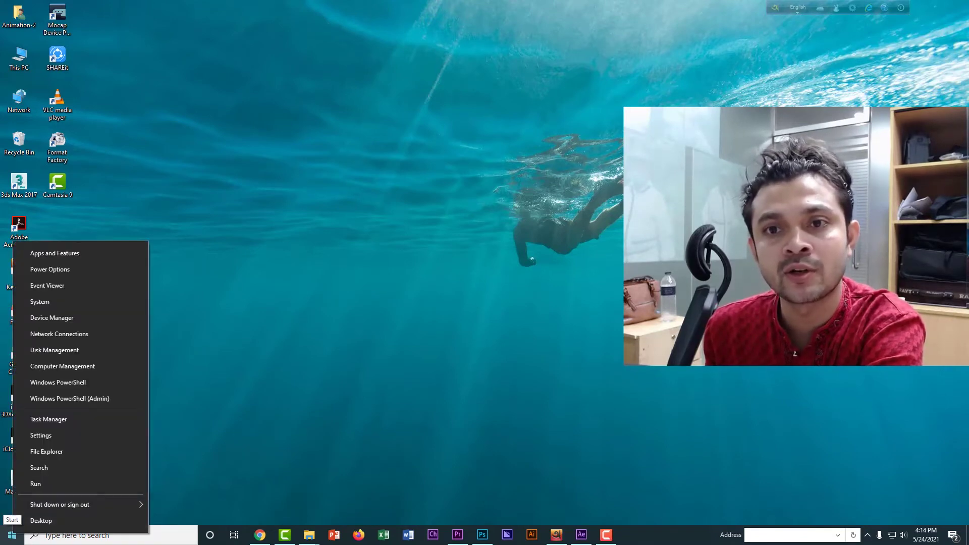
key("Return")
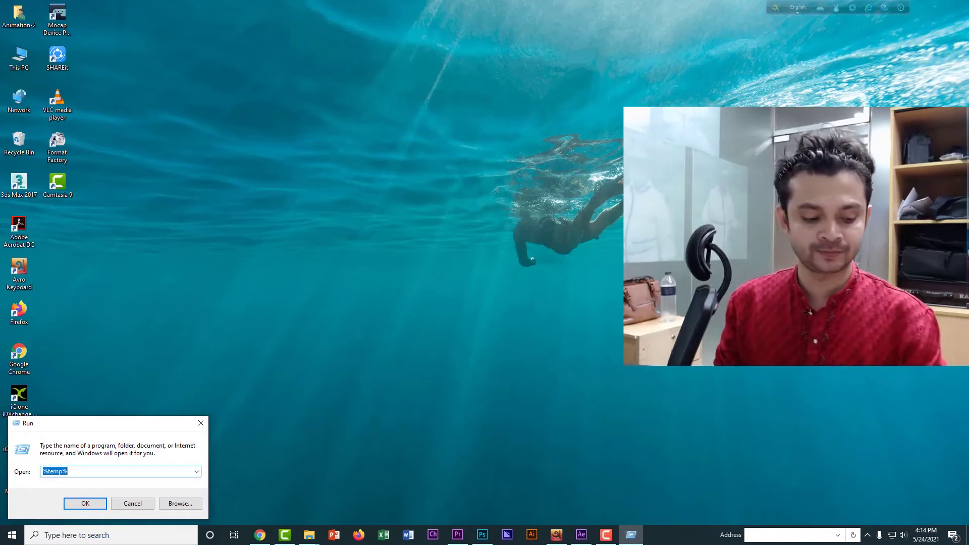
type("Pre")
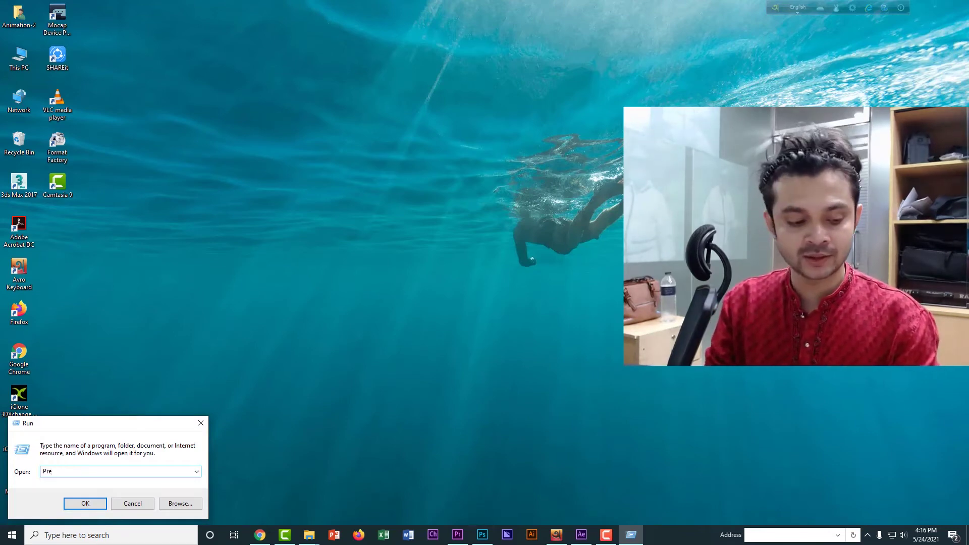
type("fetch")
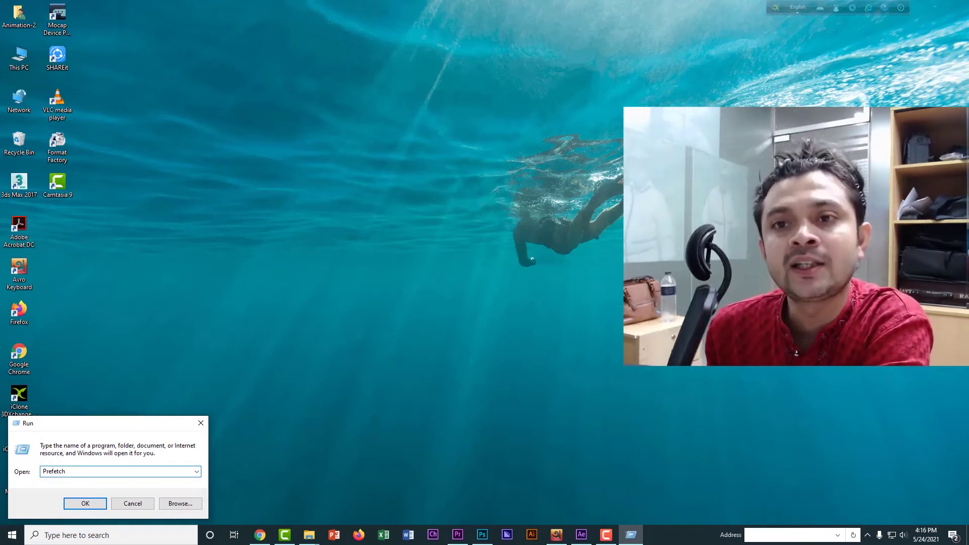
key("Return")
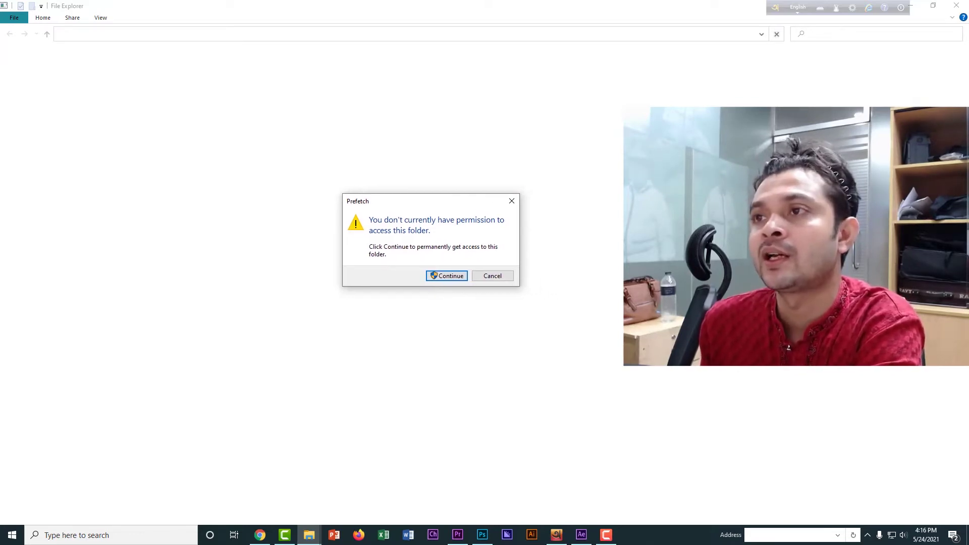
key("Return")
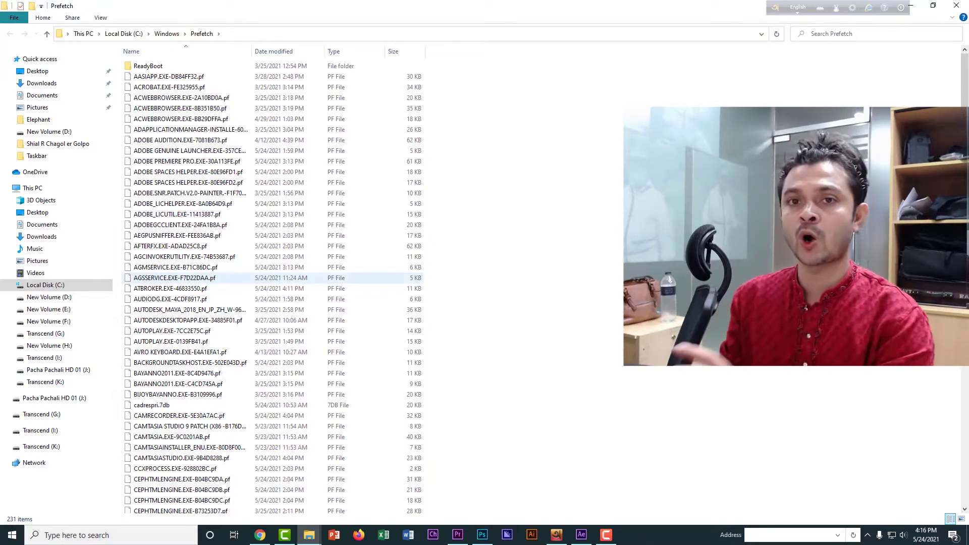
Permanently delete everything in the Windows Prefetch folder, skipping all files in use.
key("ctrl+a")
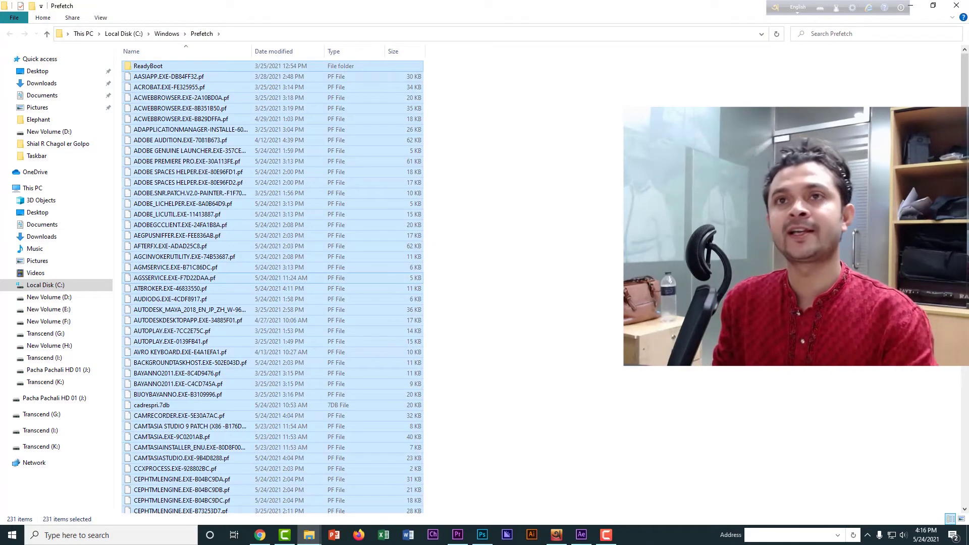
scroll(227, 278, "down", 14)
scroll(272, 282, "down", 20)
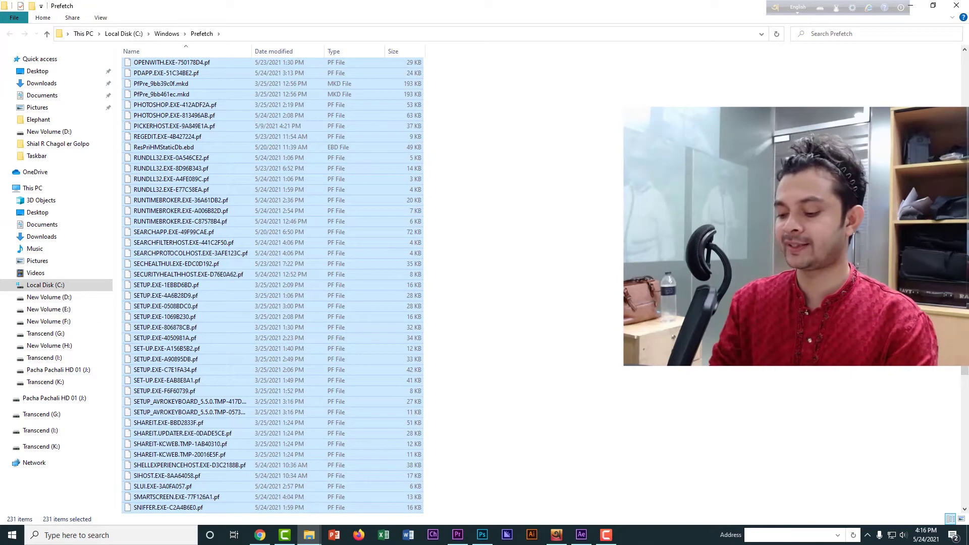
key("shift+Delete")
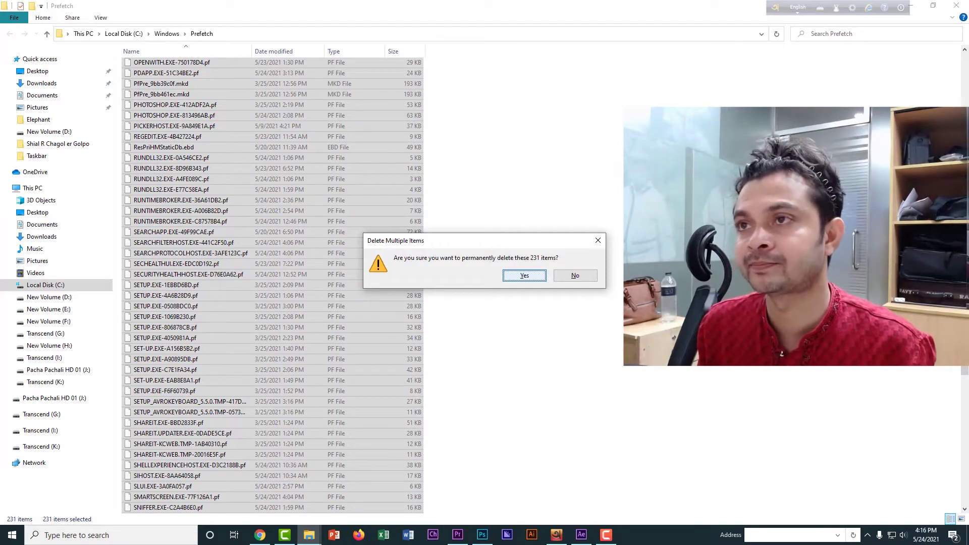
key("Return")
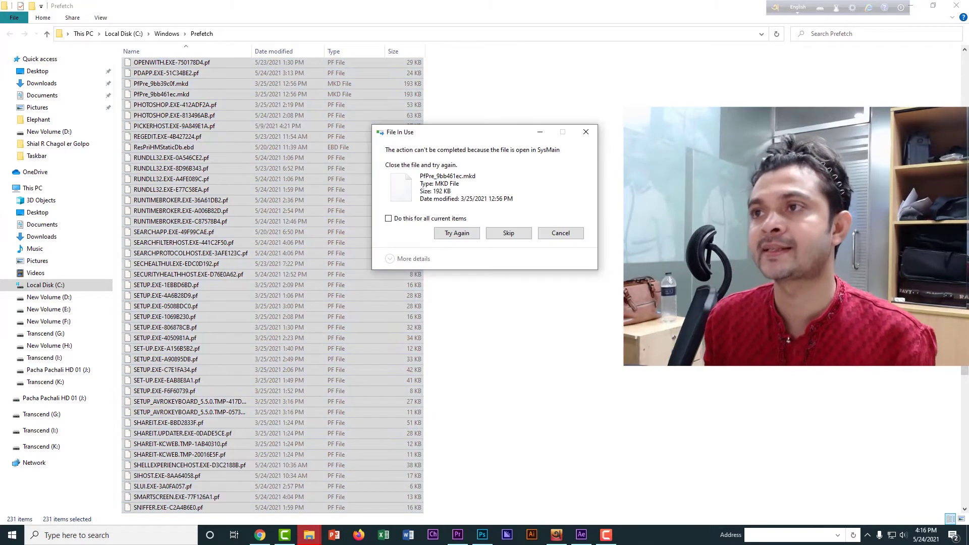
key("alt+d")
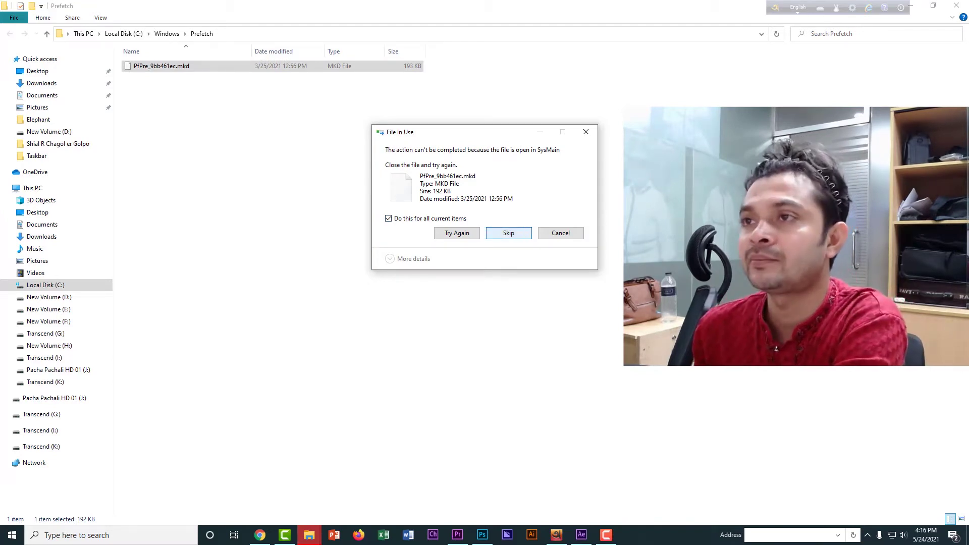
left_click(509, 233)
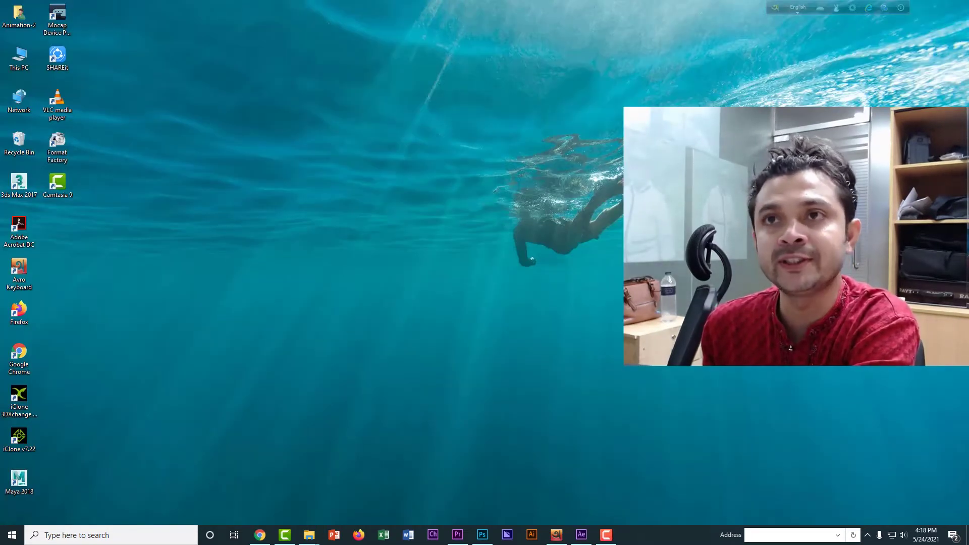
left_click_drag(163, 53, 863, 465)
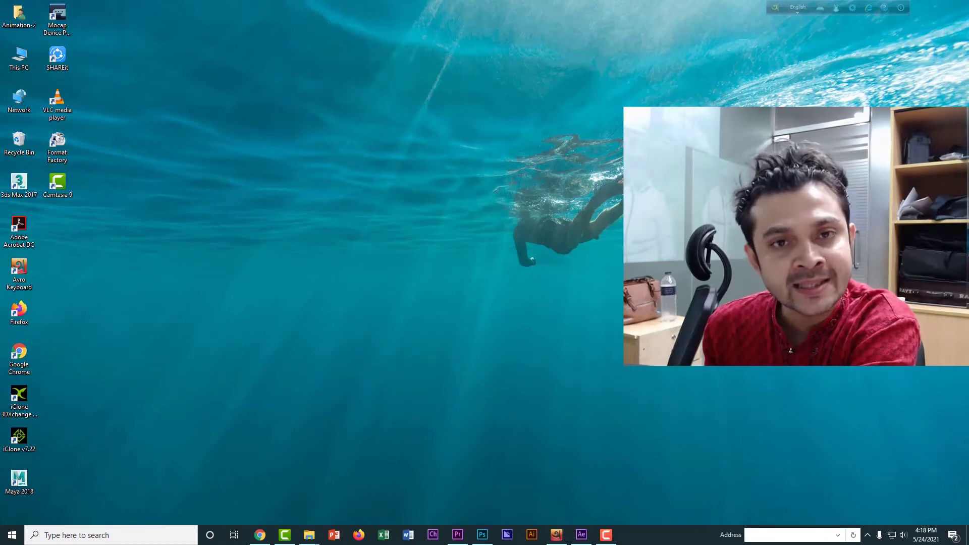
left_click_drag(97, 59, 866, 459)
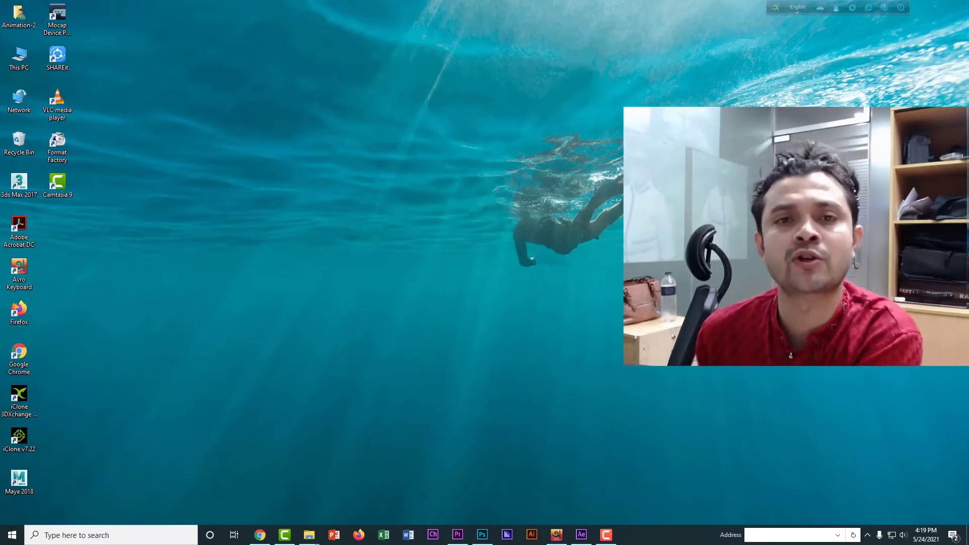
left_click_drag(138, 48, 465, 263)
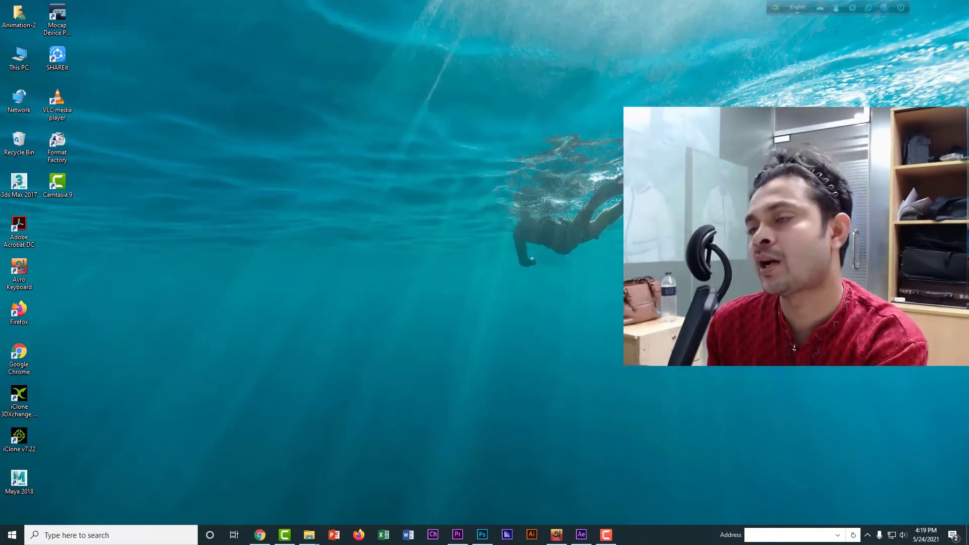
left_click_drag(156, 78, 928, 467)
left_click_drag(396, 277, 922, 502)
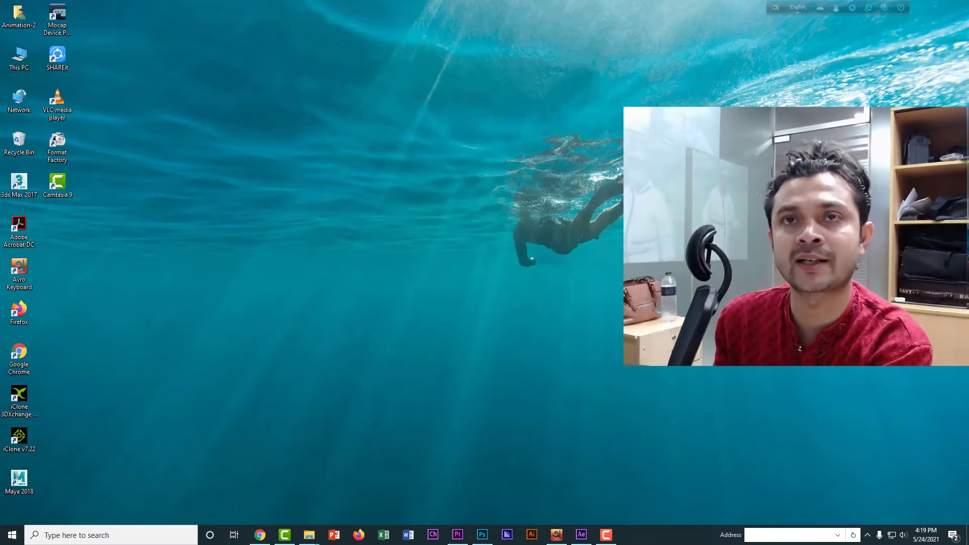
Delete all application shortcuts from the desktop, keeping only the system icons and the user folder, and refresh the desktop.
left_click_drag(43, 505, 15, 209)
key("Delete")
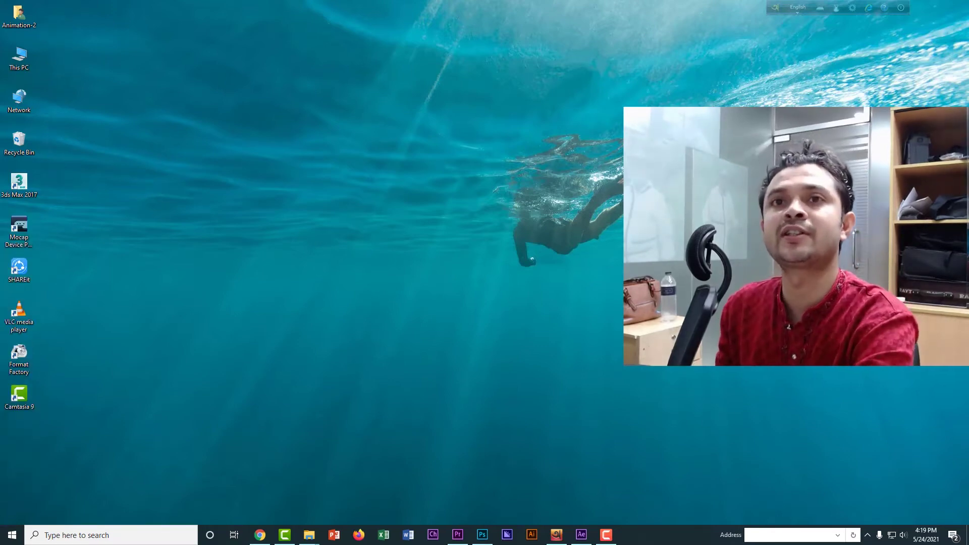
left_click_drag(48, 472, 15, 179)
key("Delete")
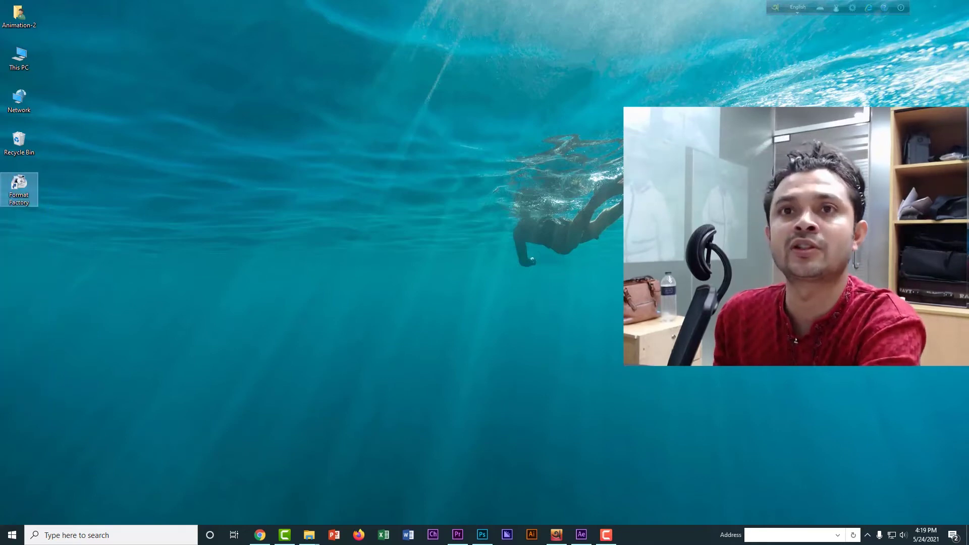
right_click(178, 239)
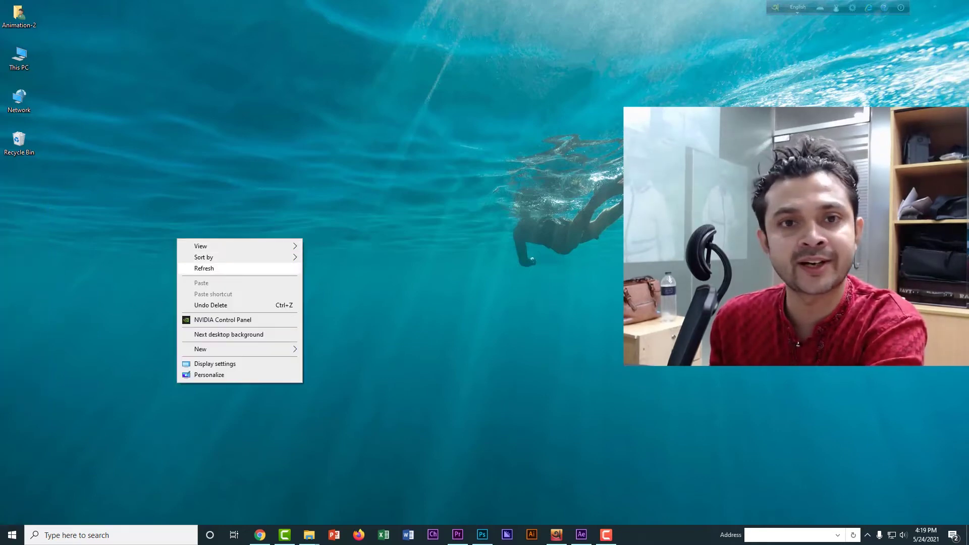
left_click(204, 268)
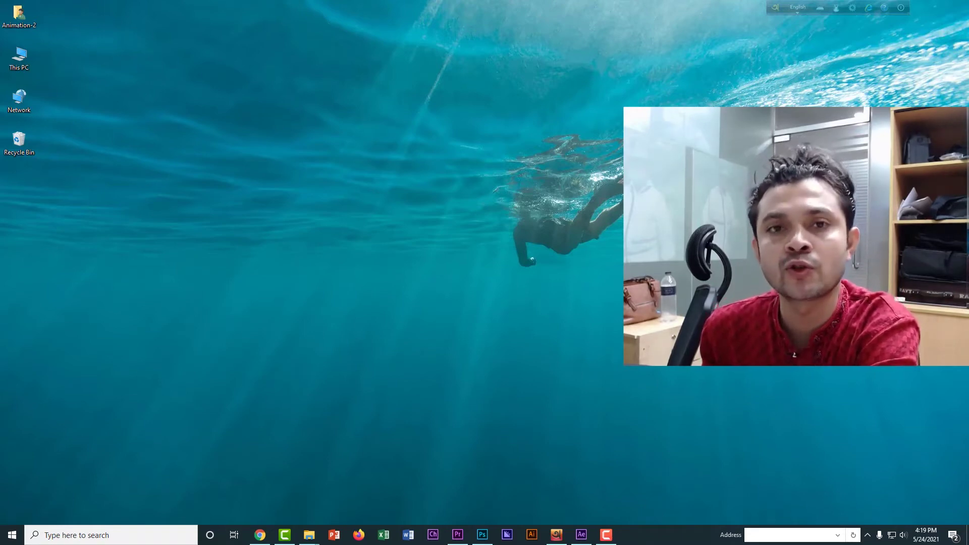
Open Local Disk (C:) from This PC to examine its folders, and return to the desktop.
mouse_move(309, 535)
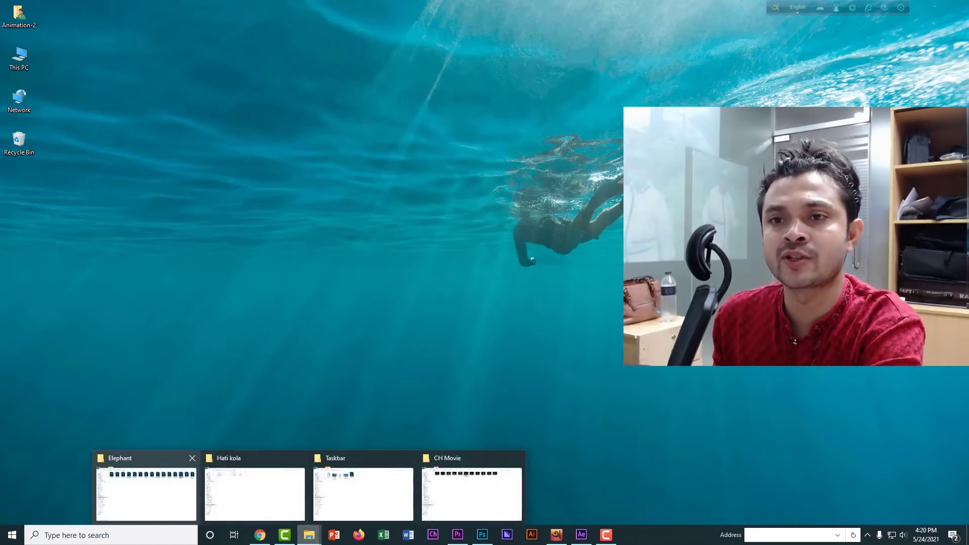
left_click(147, 487)
left_click(32, 188)
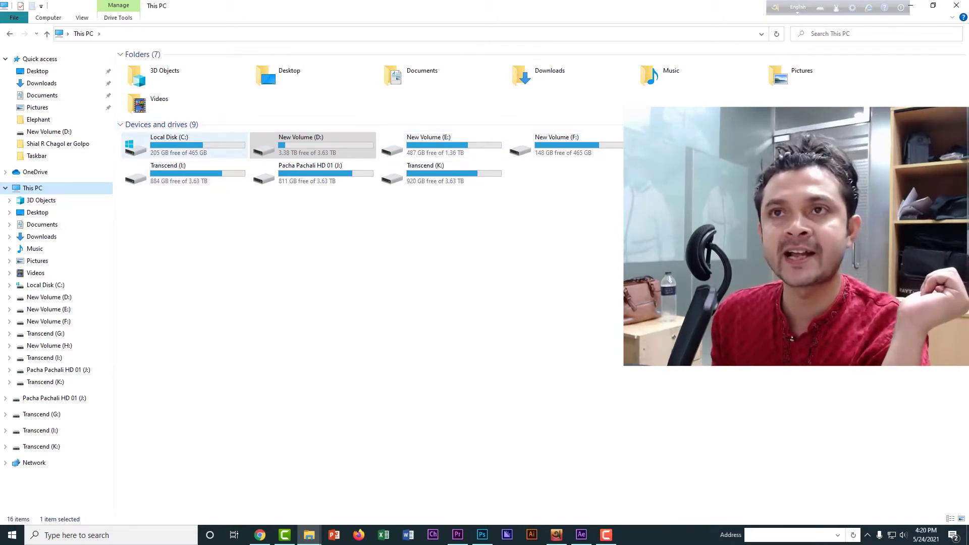
double_click(174, 154)
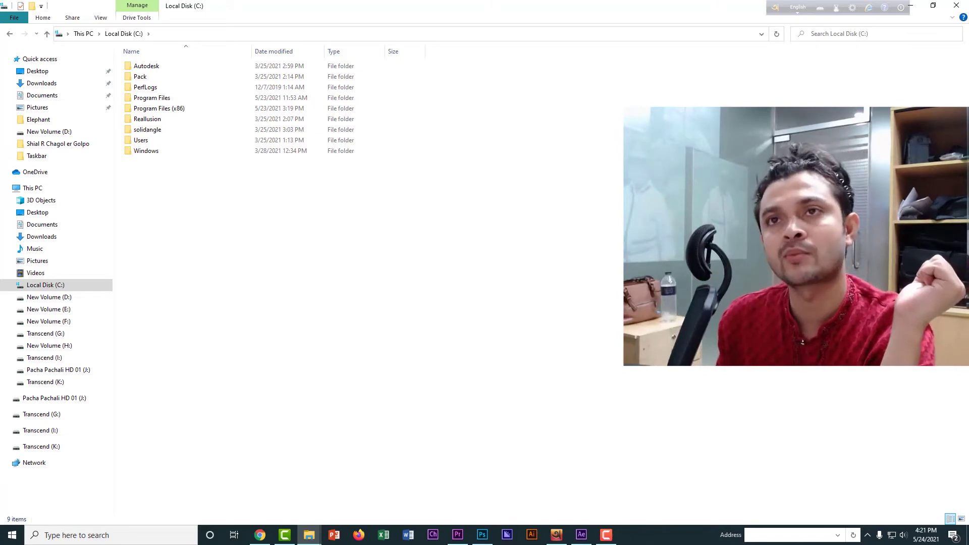
key("super+d")
right_click(426, 178)
left_click(444, 208)
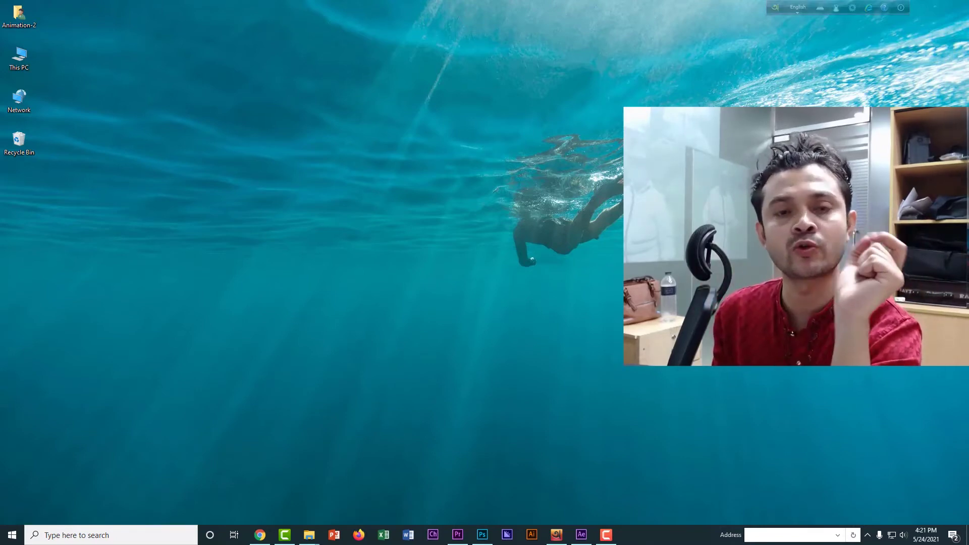
left_click_drag(208, 123, 626, 357)
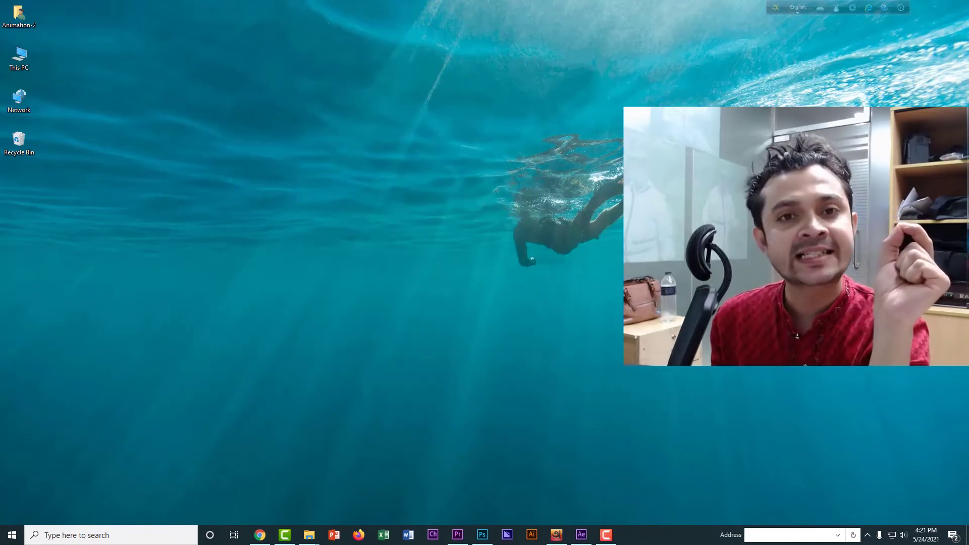
left_click_drag(71, 33, 930, 509)
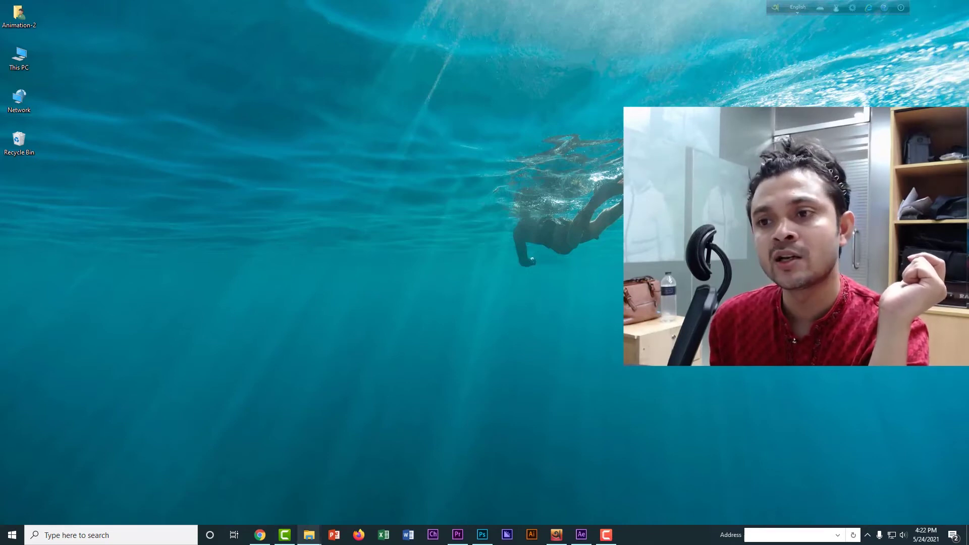
mouse_move(309, 534)
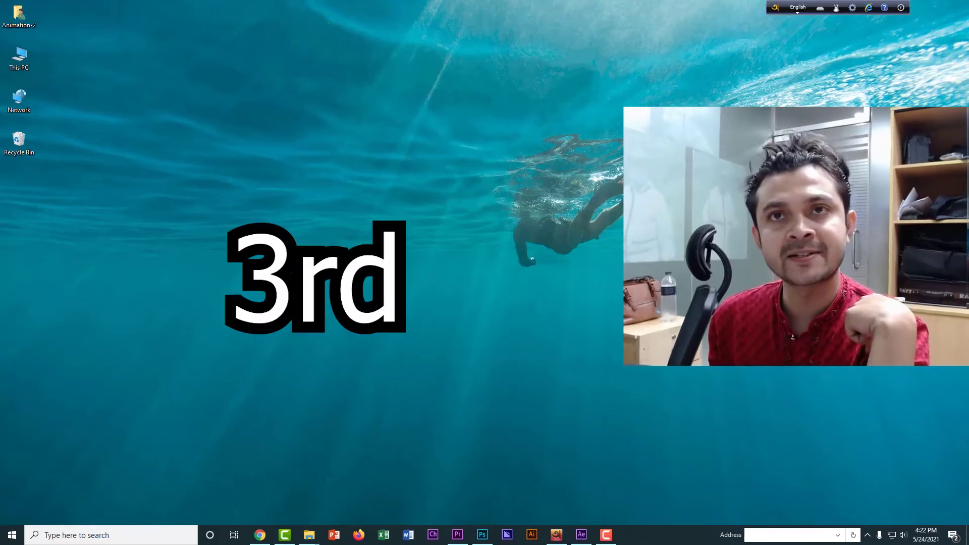
right_click(159, 135)
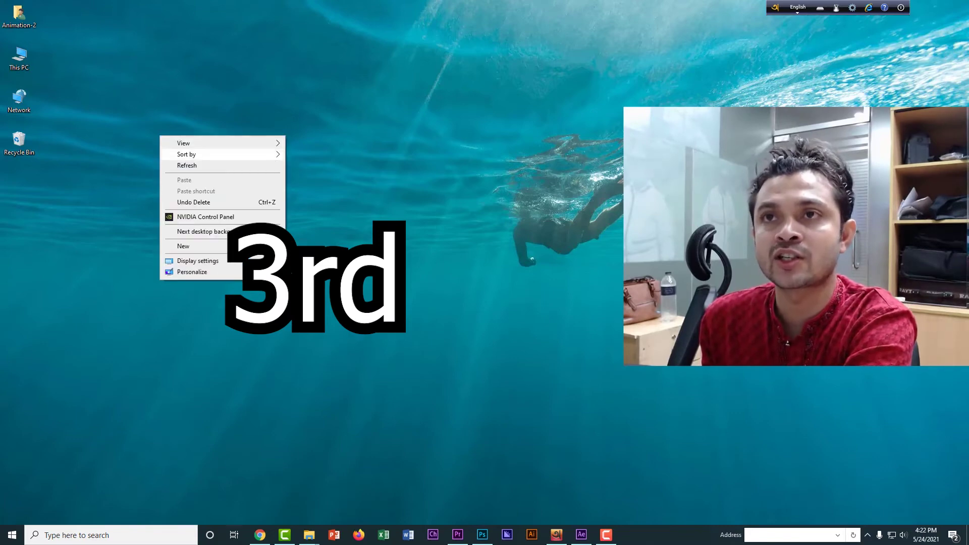
left_click(177, 162)
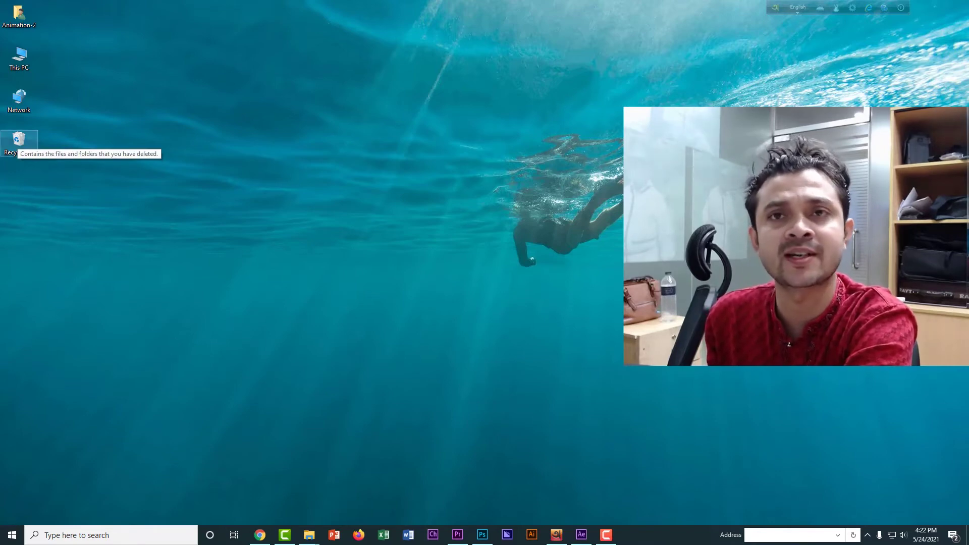
Open the Recycle Bin to review the deleted files and shortcuts, and close its window.
right_click(19, 142)
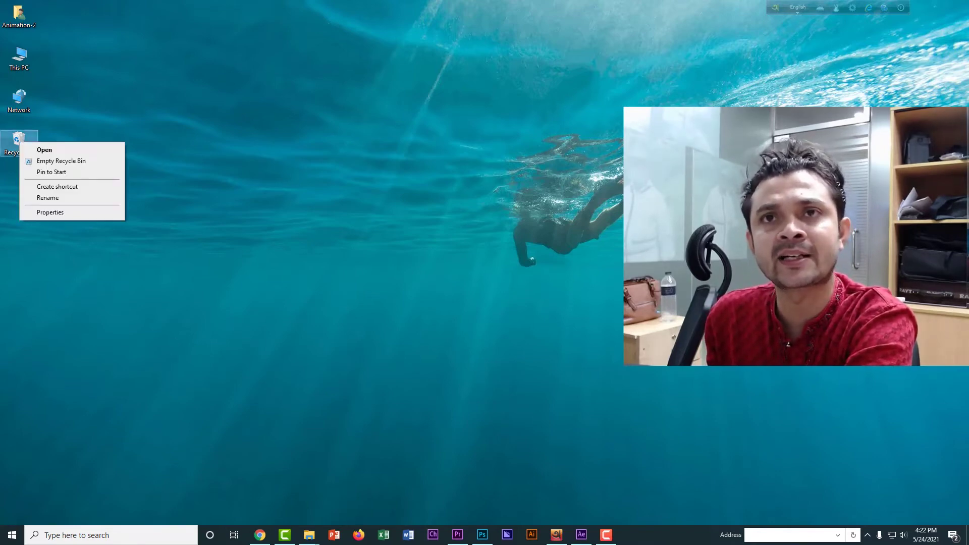
left_click(44, 150)
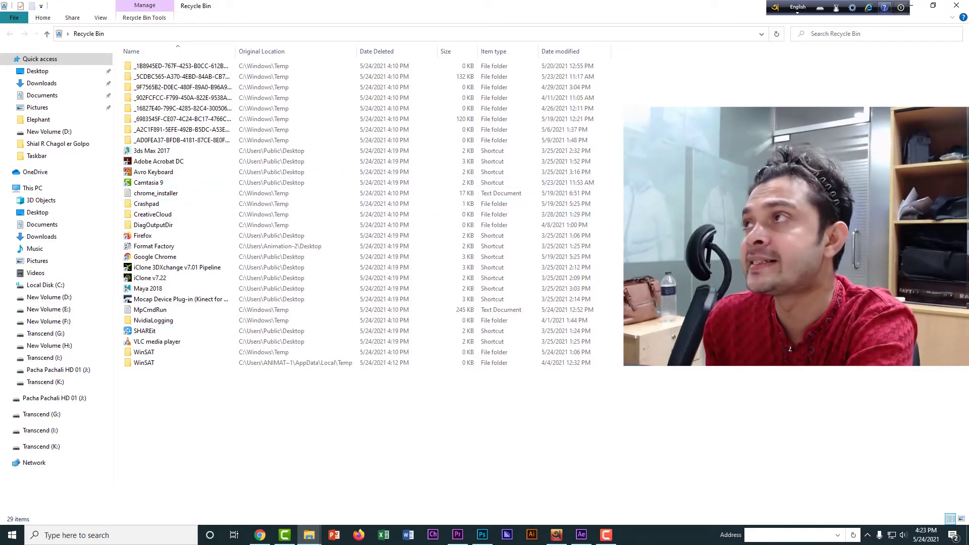
key("super+d")
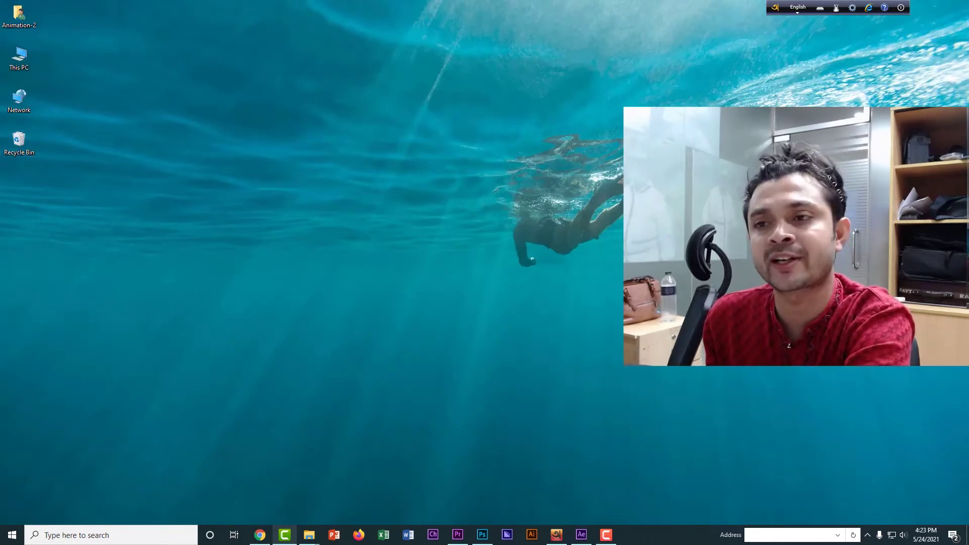
mouse_move(309, 535)
left_click(527, 493)
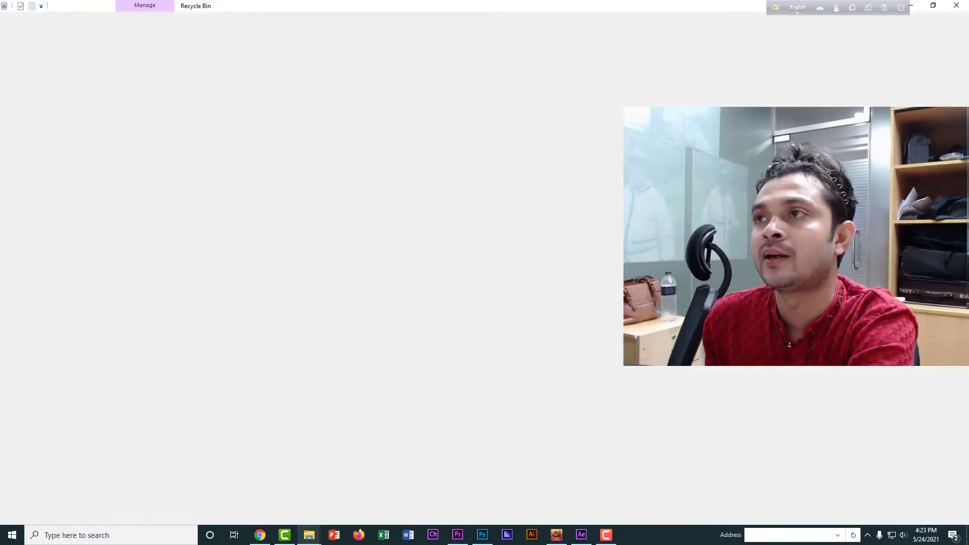
left_click(957, 5)
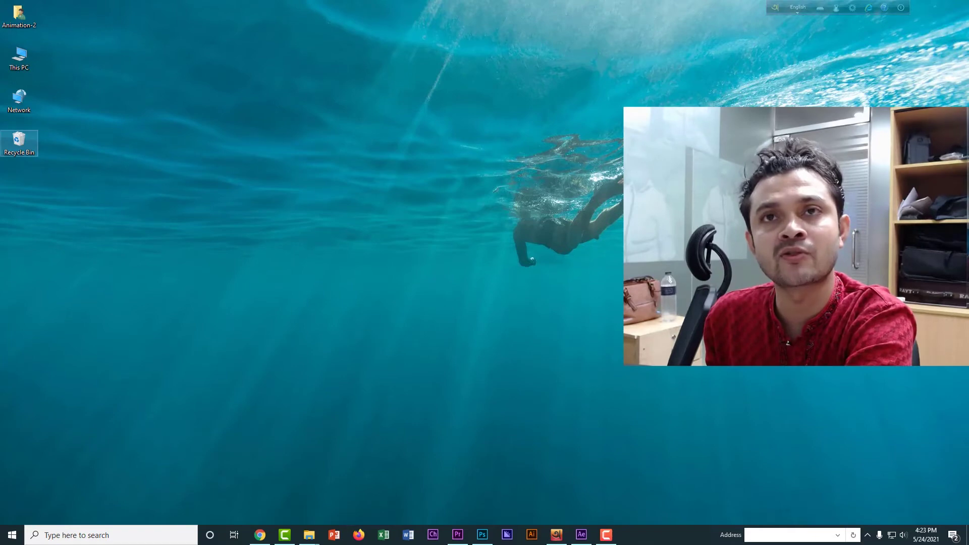
Empty the Recycle Bin, permanently deleting its contents and granting administrator permission for all current items.
right_click(20, 140)
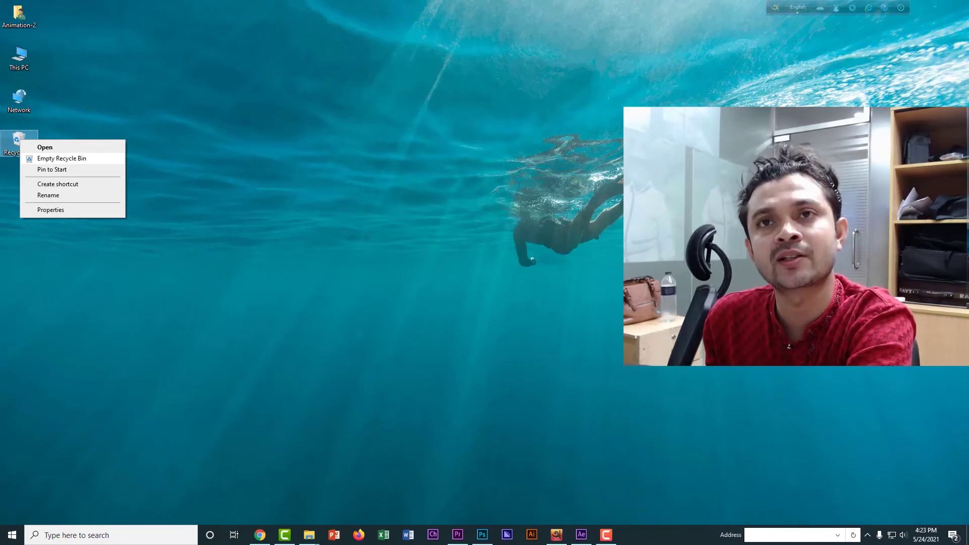
left_click(61, 158)
left_click_drag(454, 240, 339, 183)
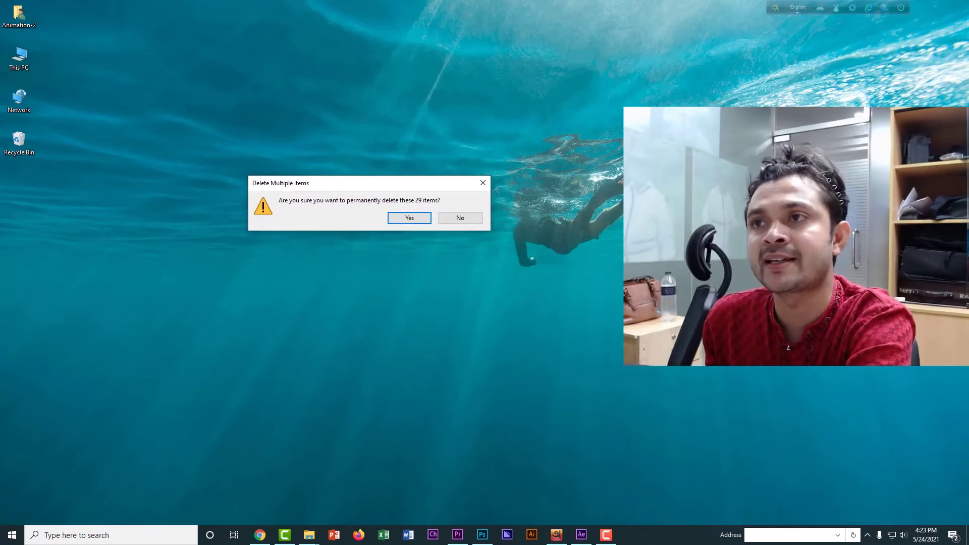
key("Return")
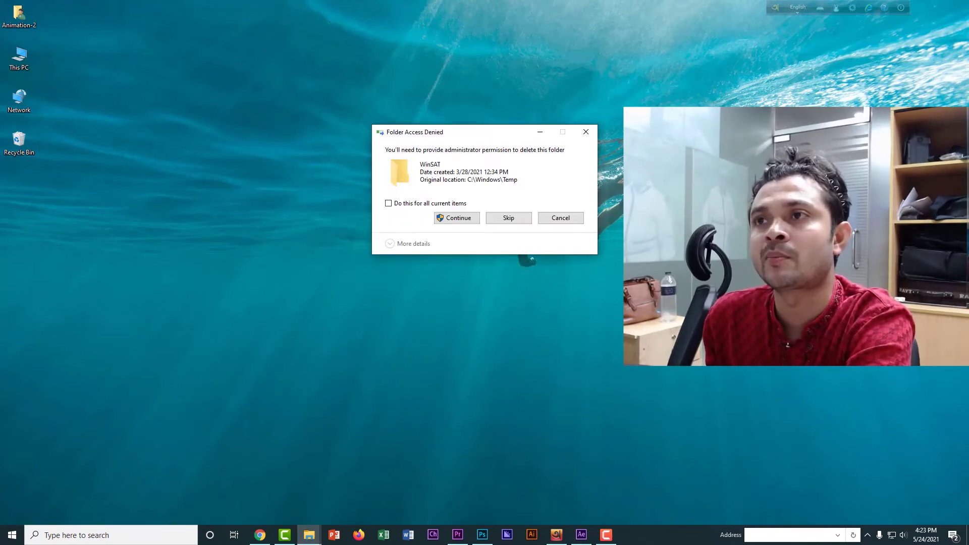
key("alt+d")
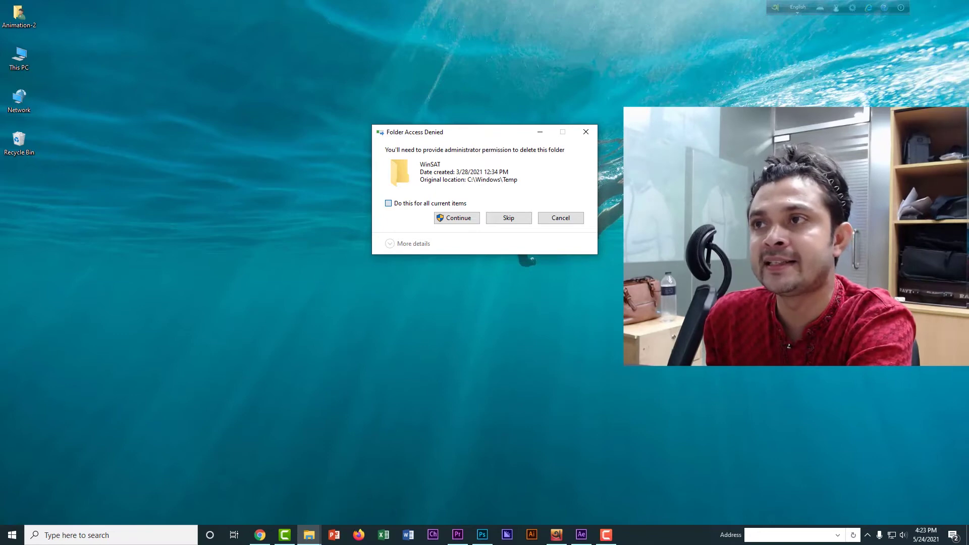
key("Return")
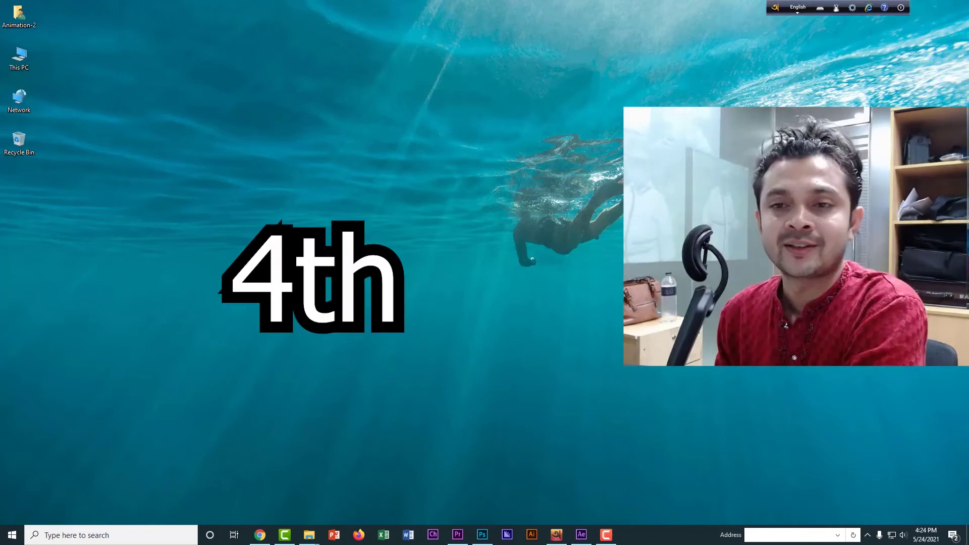
right_click(269, 222)
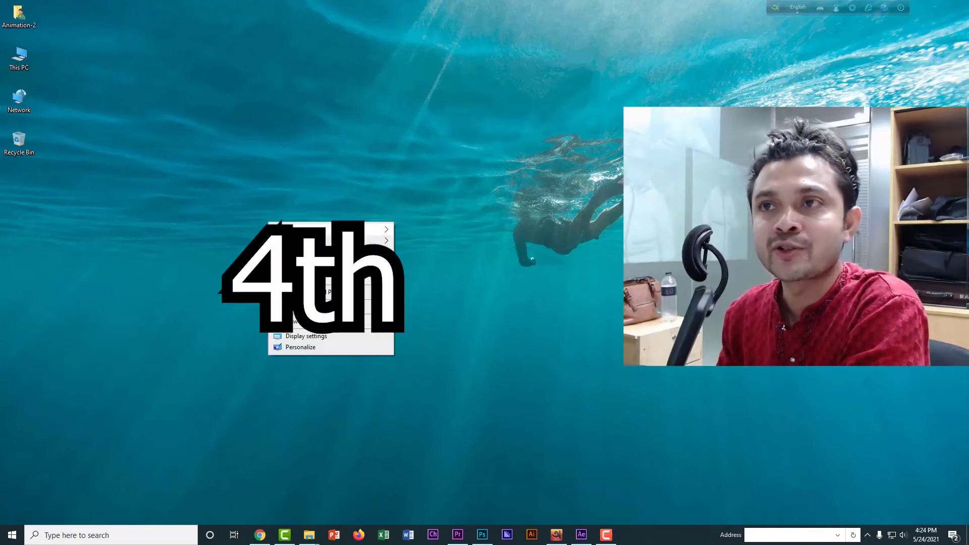
key("Escape")
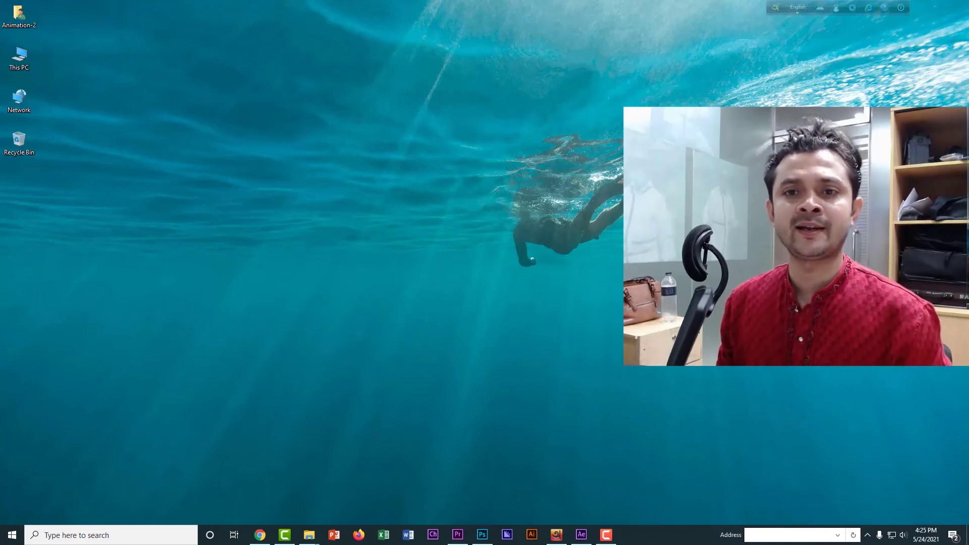
key("super+s")
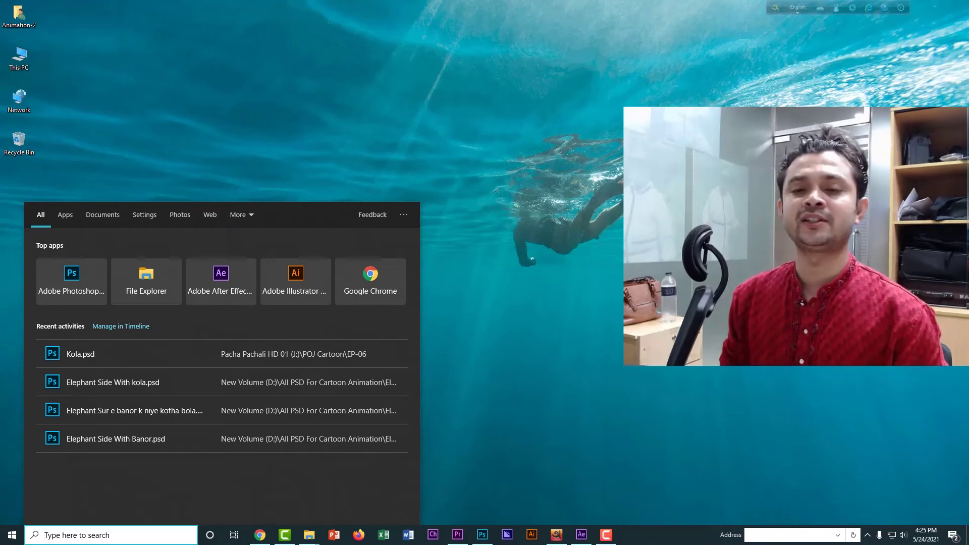
type("con")
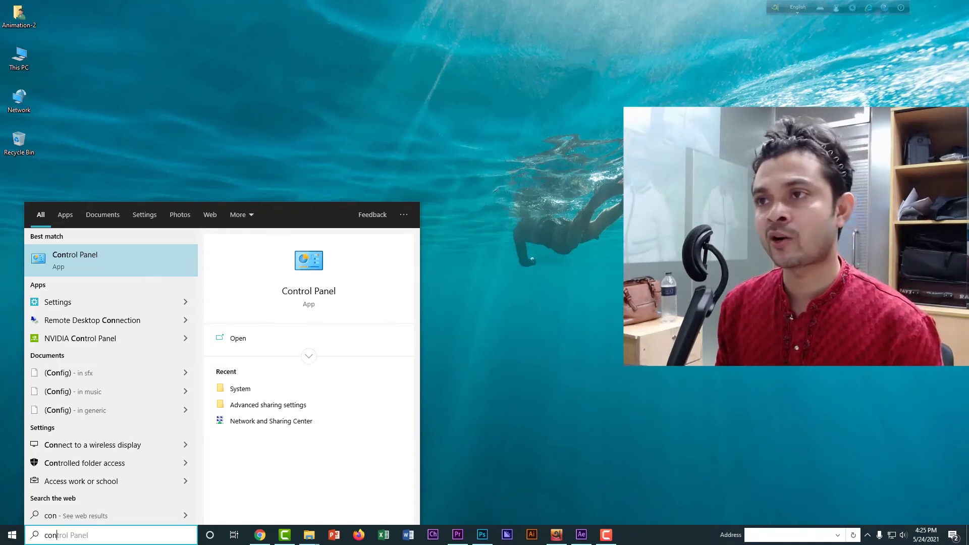
key("Return")
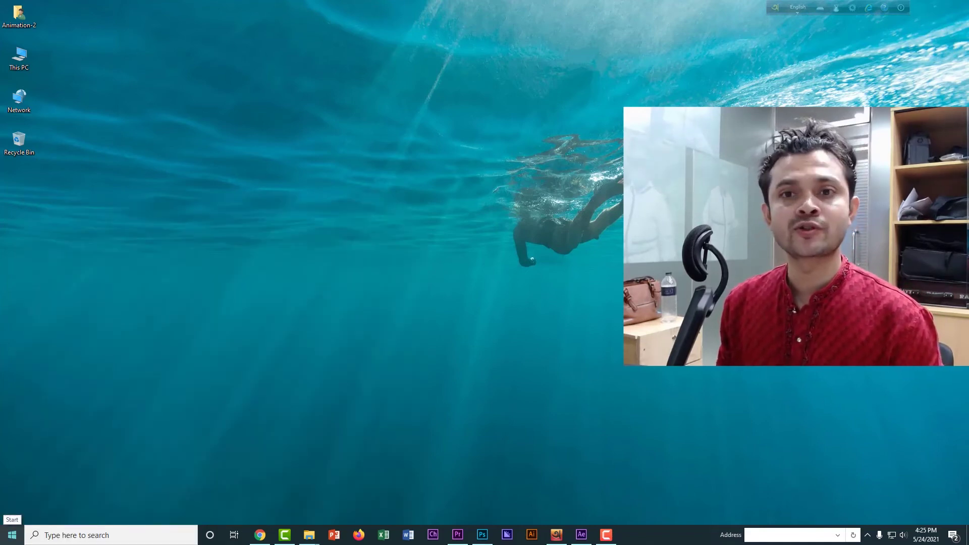
Open Control Panel from the Windows System apps and reposition its window on the desktop.
left_click(13, 535)
scroll(93, 417, "down", 20)
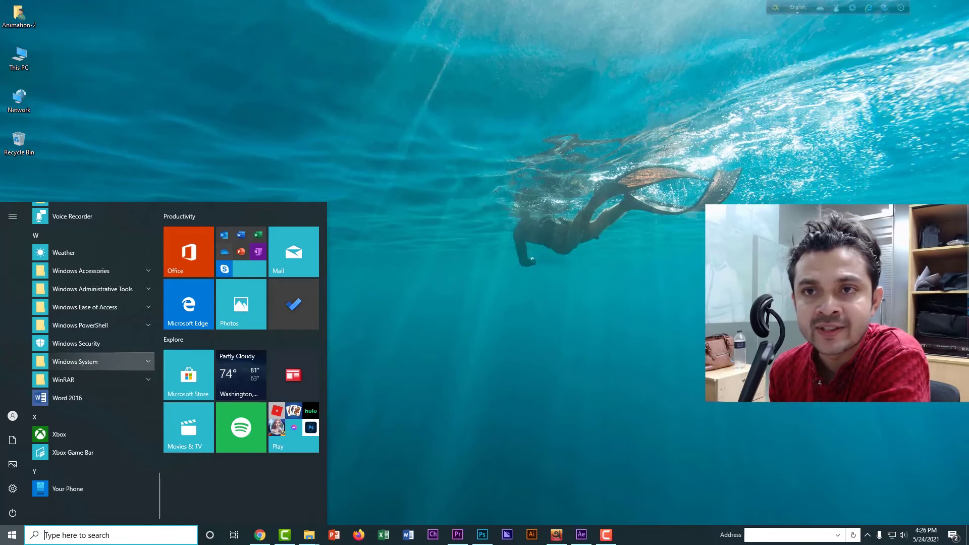
left_click(101, 361)
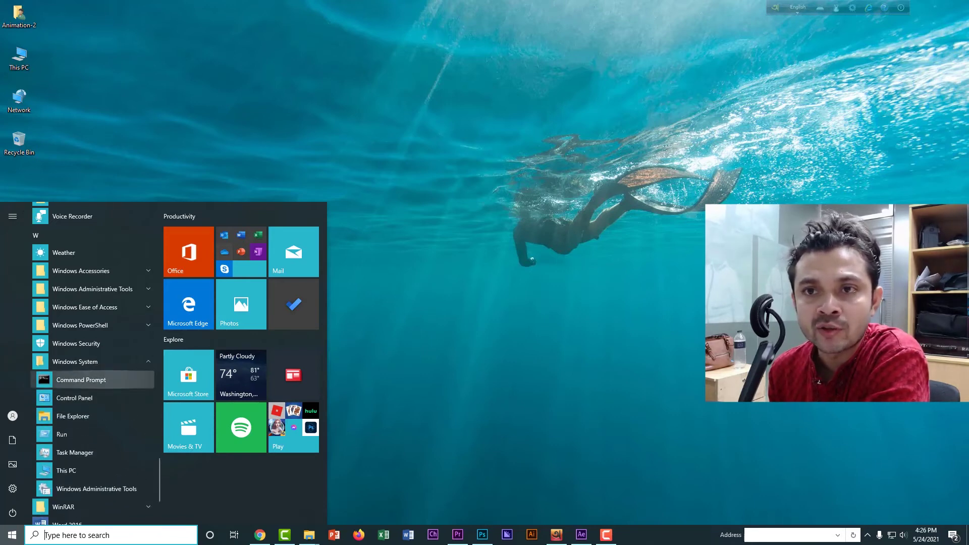
left_click(74, 398)
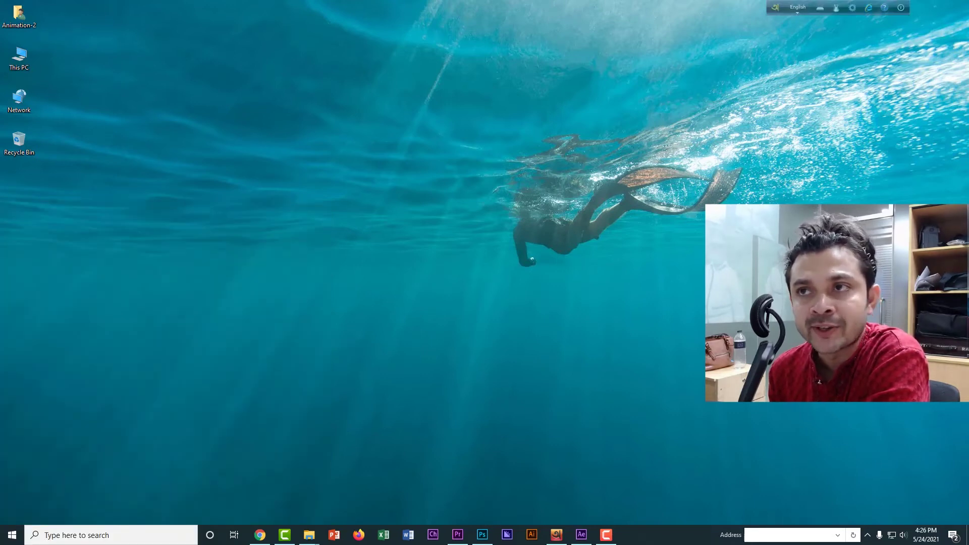
left_click_drag(404, 89, 340, 101)
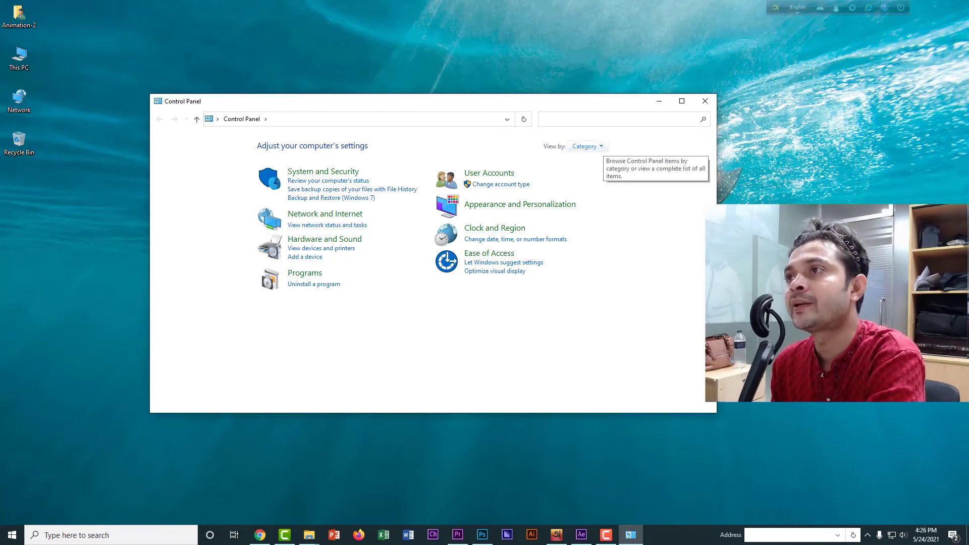
Show all Control Panel items as large icons to look them over, and switch back to the Category view.
left_click(586, 146)
left_click(599, 175)
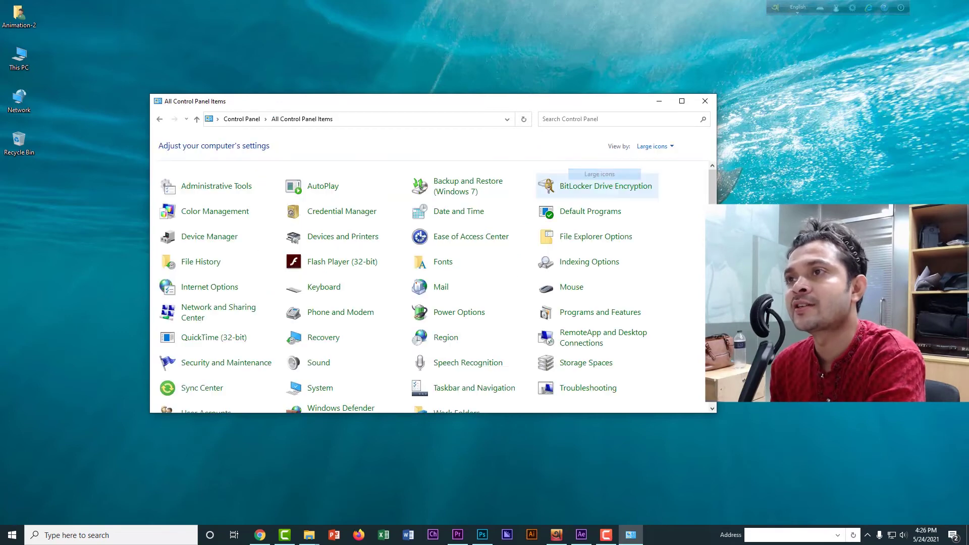
scroll(344, 275, "down", 1)
scroll(371, 268, "up", 1)
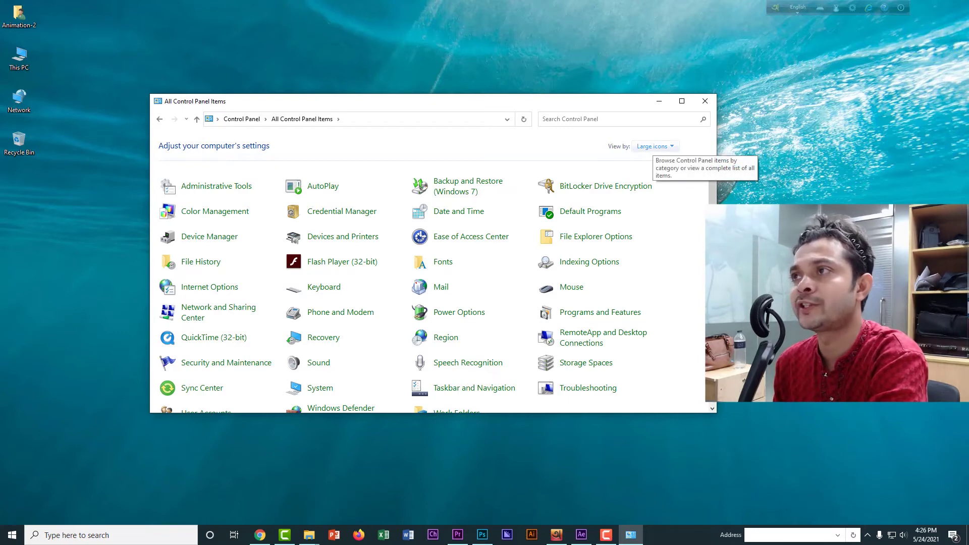
left_click(654, 147)
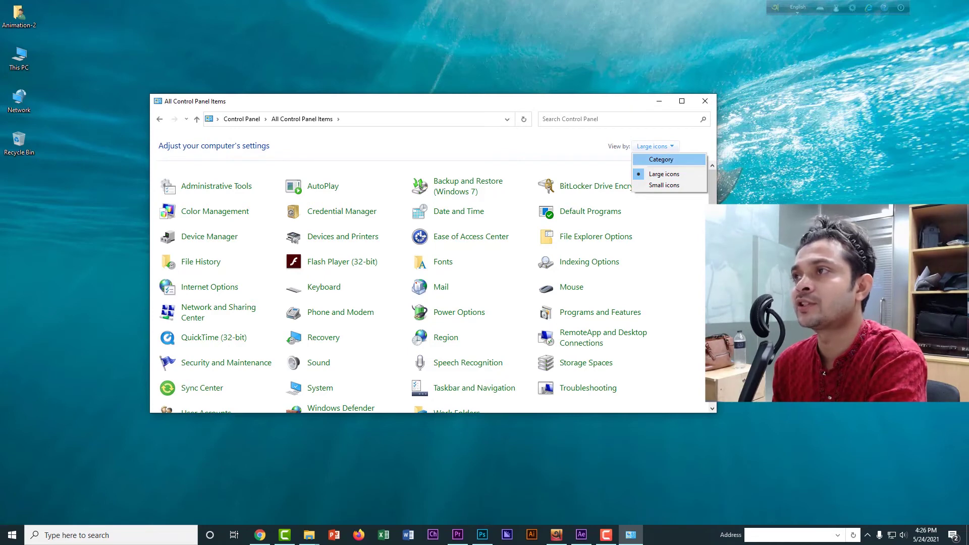
left_click(661, 159)
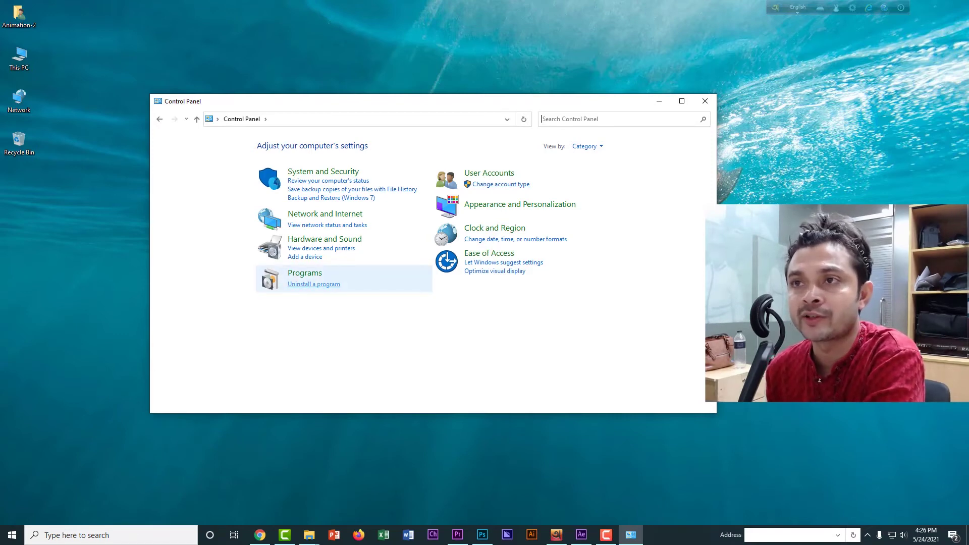
Uninstall Adobe Prelude 2020 from the installed programs, removing its preferences as well, and refresh the desktop.
left_click(314, 284)
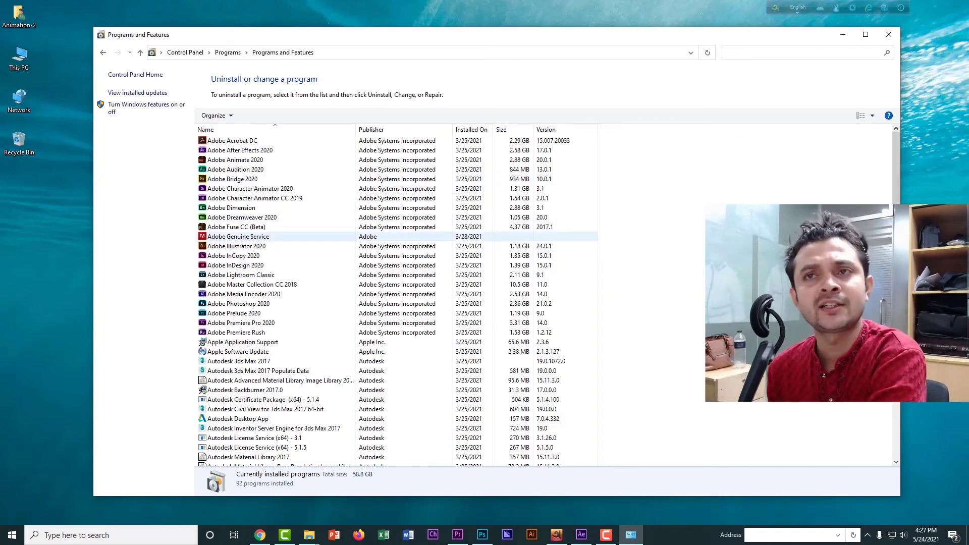
scroll(283, 246, "down", 3)
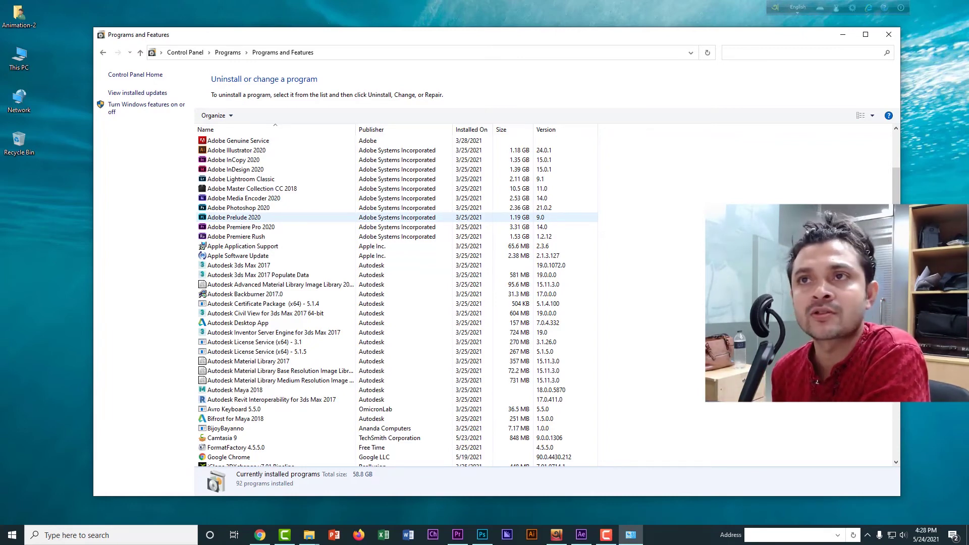
left_click(233, 217)
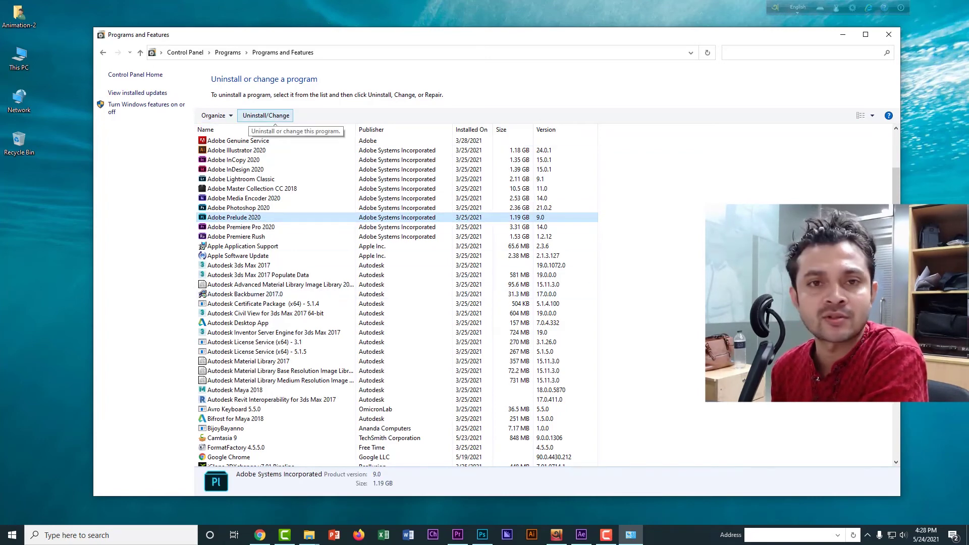
left_click(275, 121)
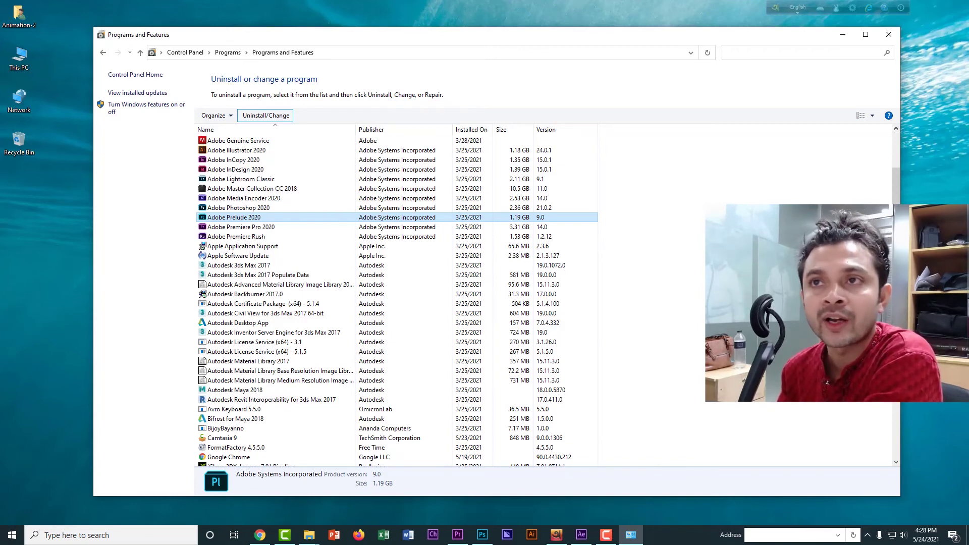
left_click(266, 115)
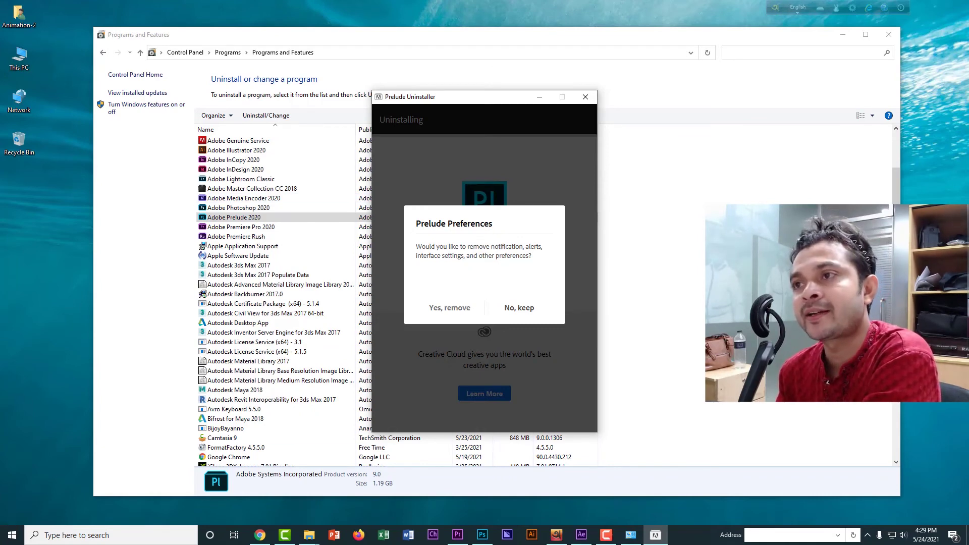
left_click(449, 308)
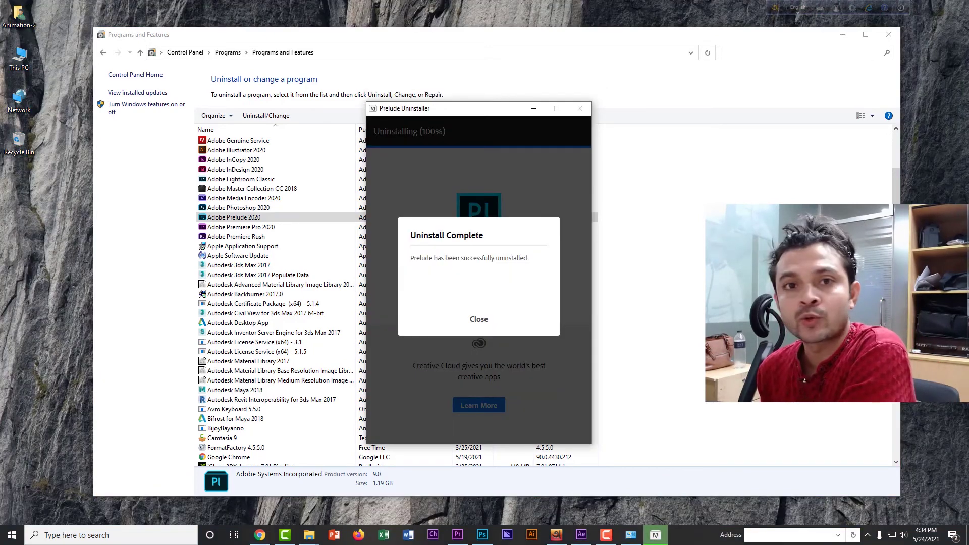
left_click(479, 319)
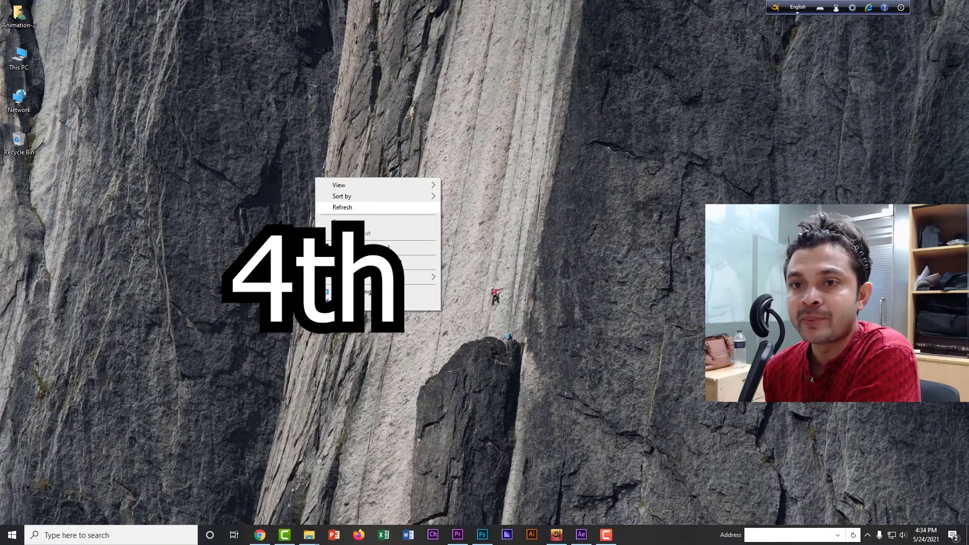
left_click(334, 208)
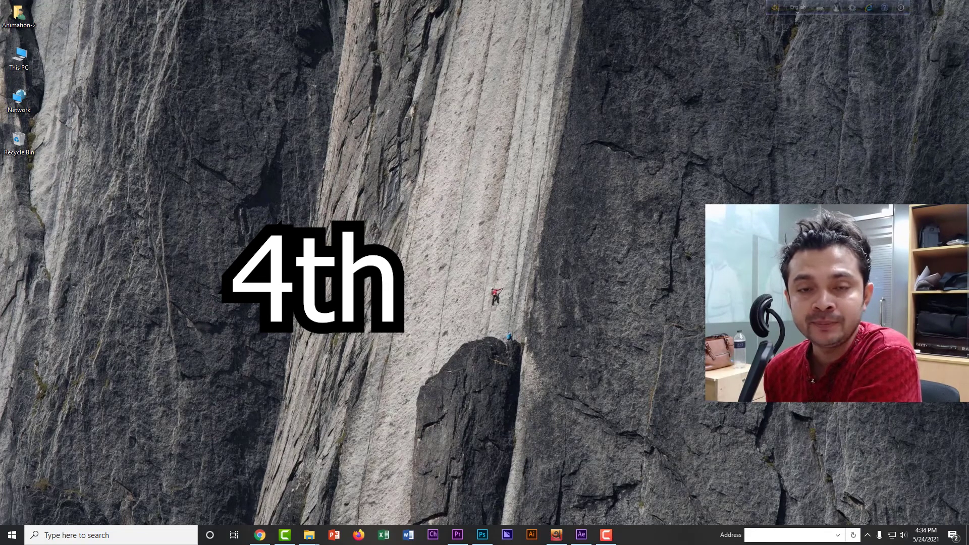
Open the Optimize Drives utility from the properties of Local Disk (C:) in This PC.
key("Return")
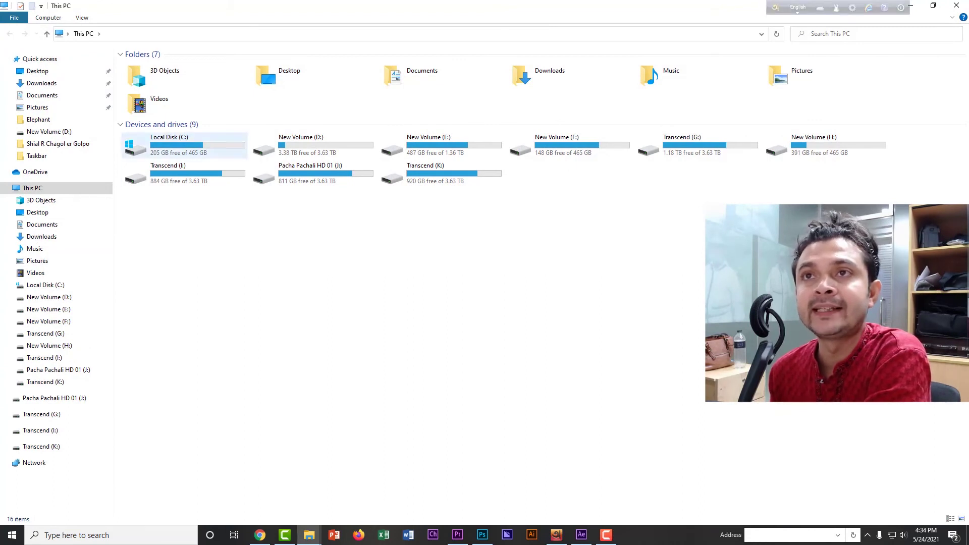
right_click(177, 146)
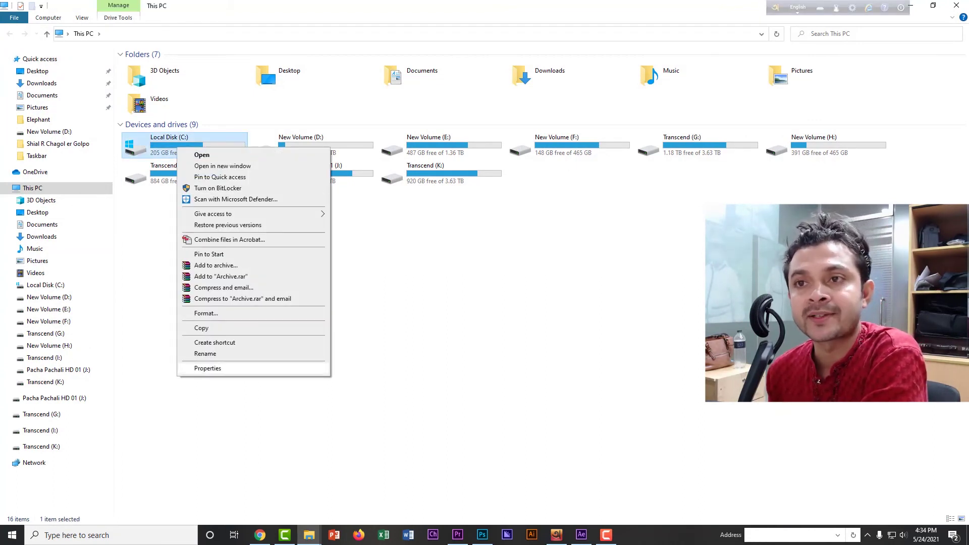
left_click(207, 367)
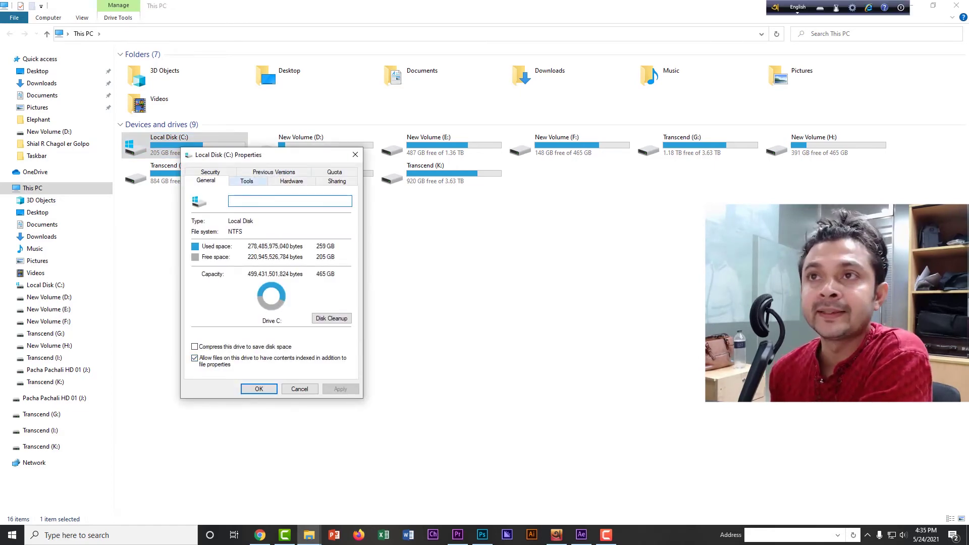
left_click(246, 181)
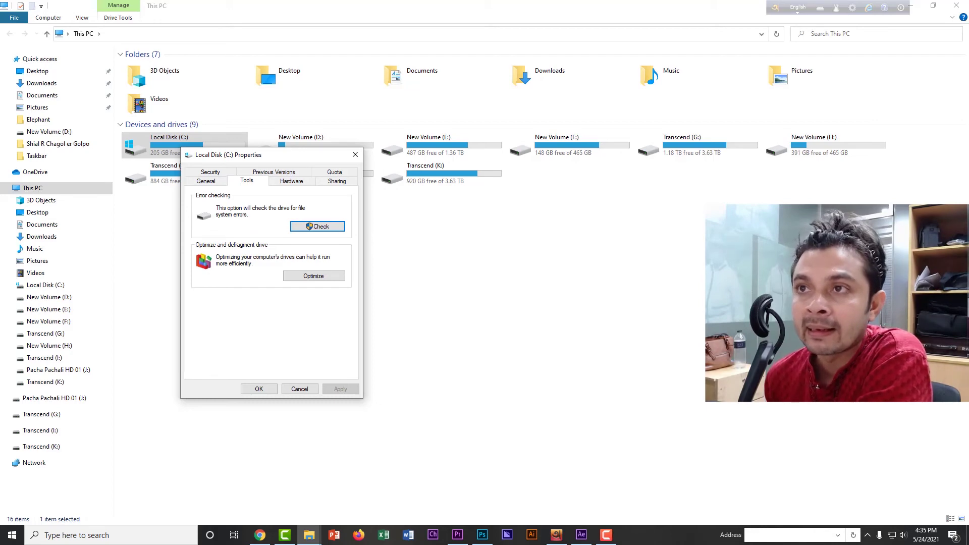
left_click(314, 276)
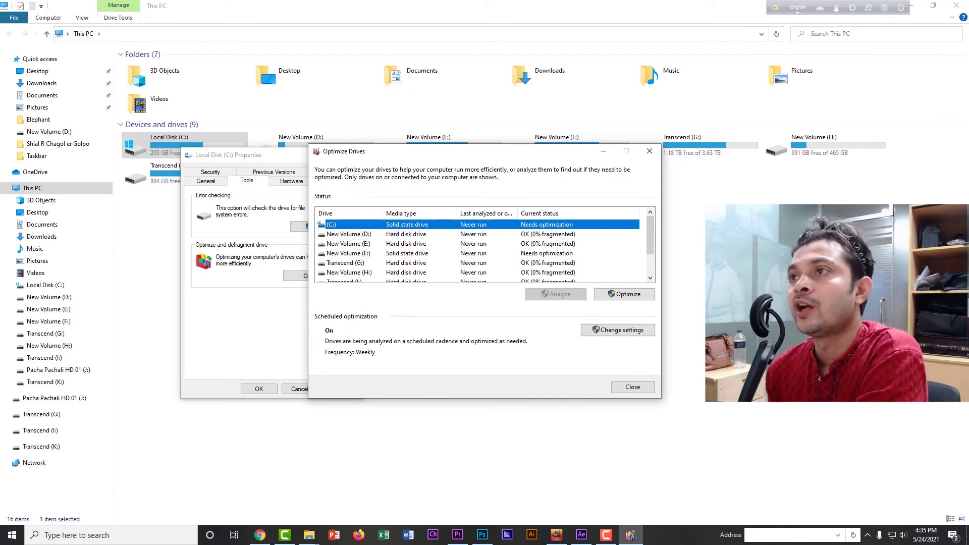
Optimize the C: drive, close the Optimize Drives and drive properties dialogs, and return to the desktop.
left_click_drag(404, 151, 348, 138)
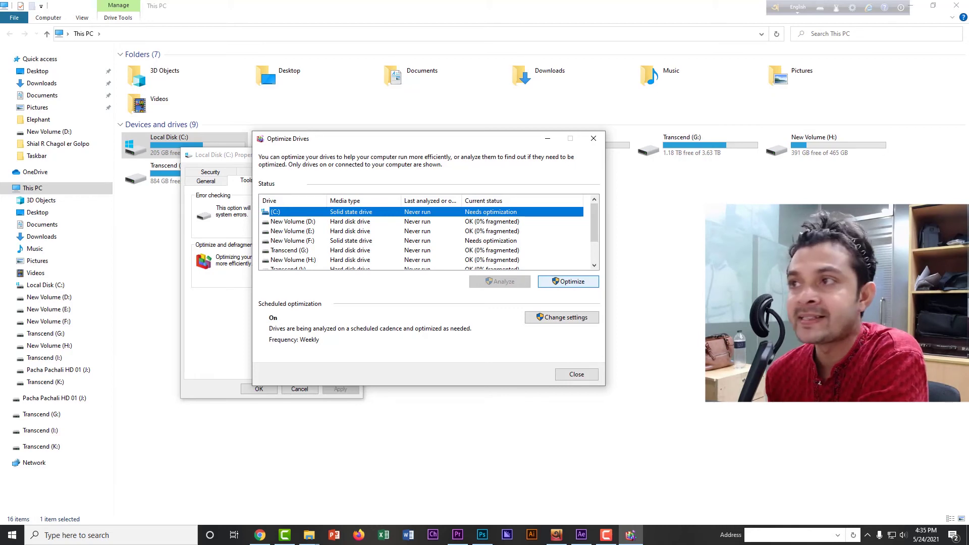
left_click(590, 281)
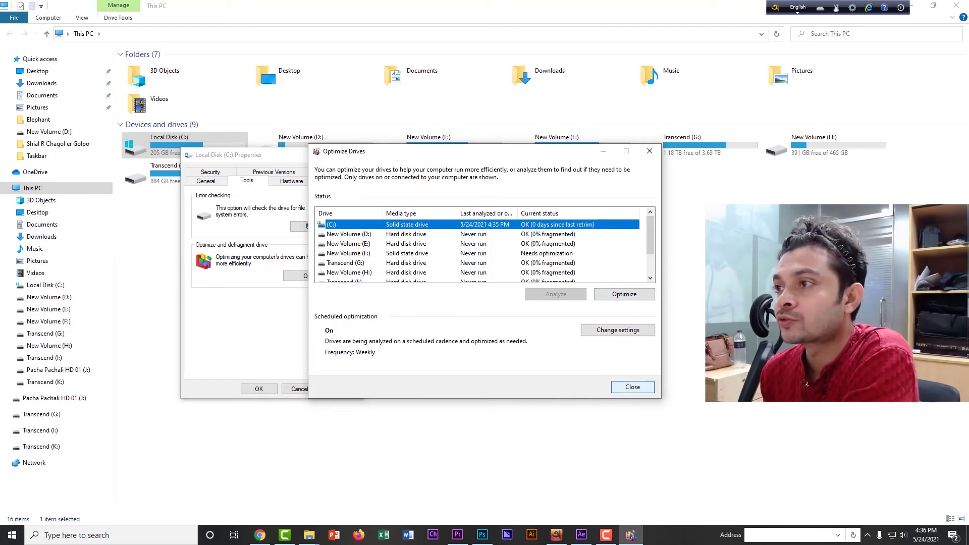
key("Escape")
left_click(355, 155)
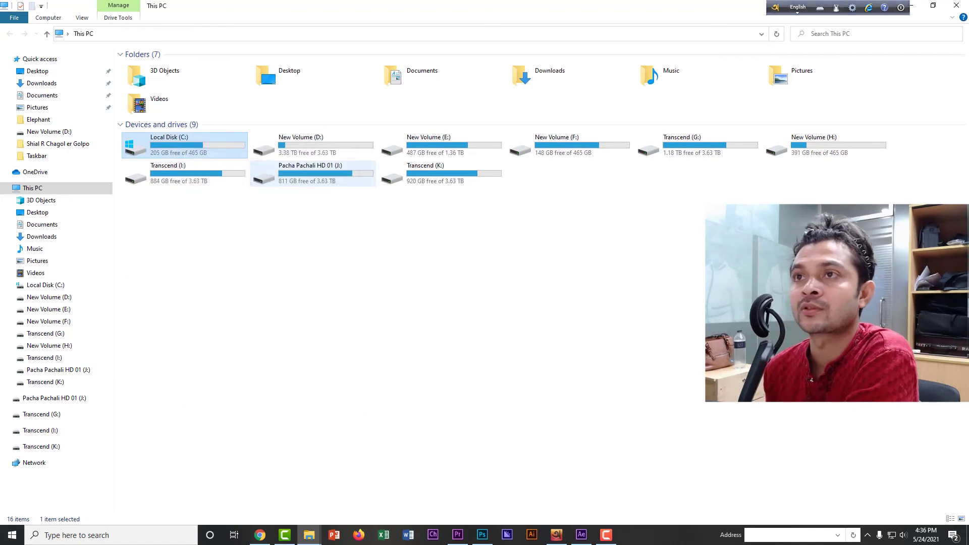
key("super+d")
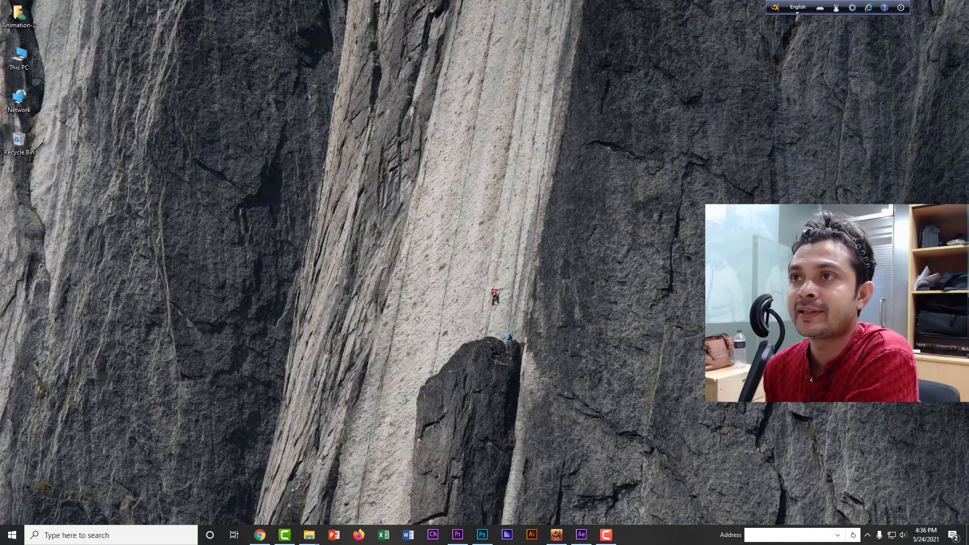
Refresh the desktop, and search Windows for "disk" to open Disk Cleanup for the C: drive.
right_click(302, 196)
left_click(328, 224)
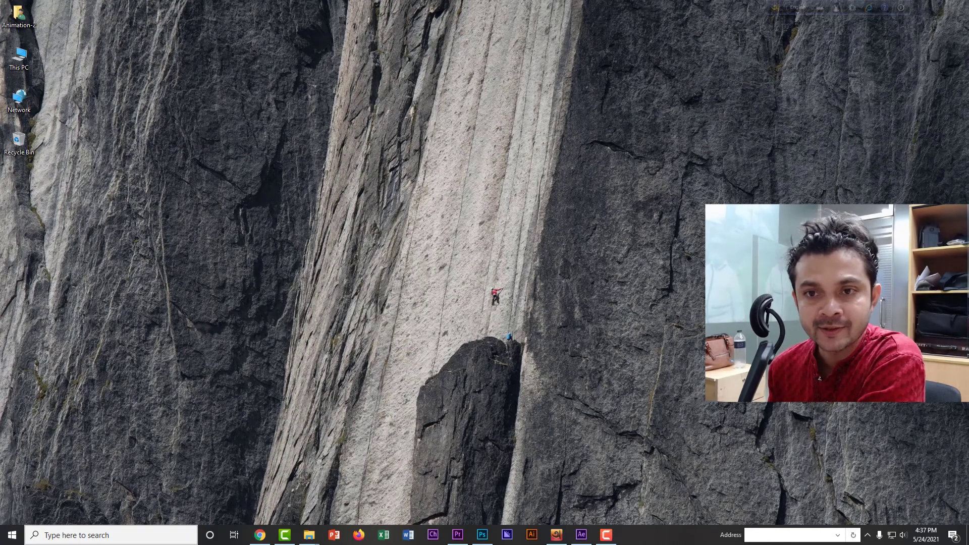
key("super+s")
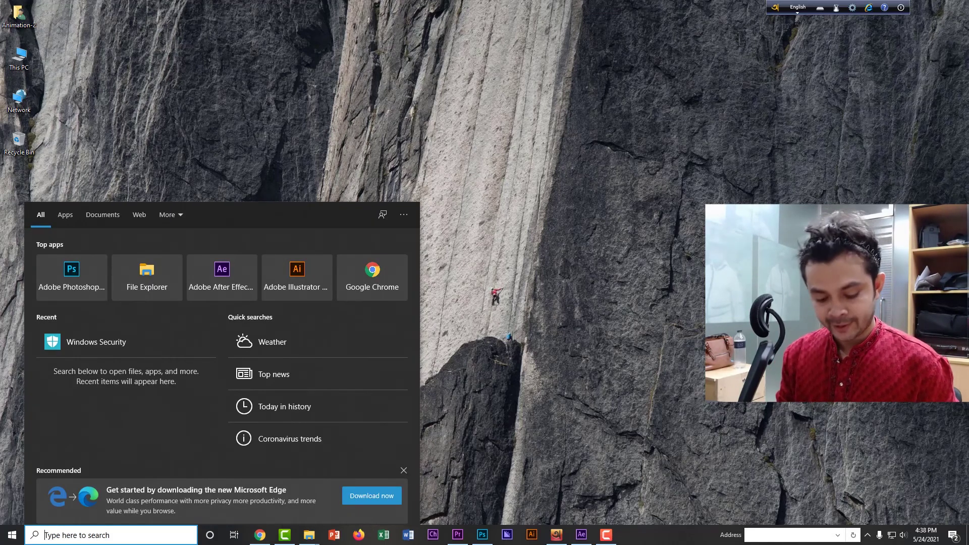
type("di")
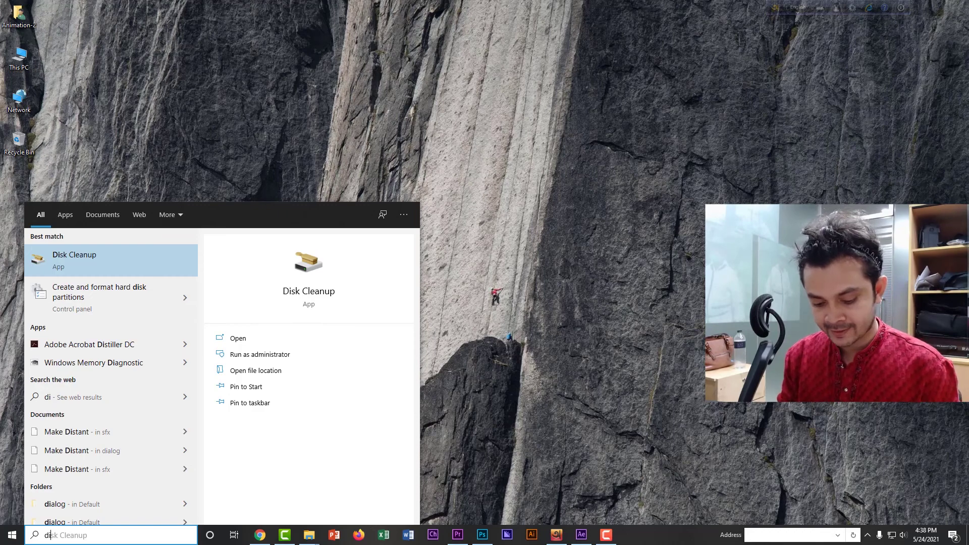
type("sk")
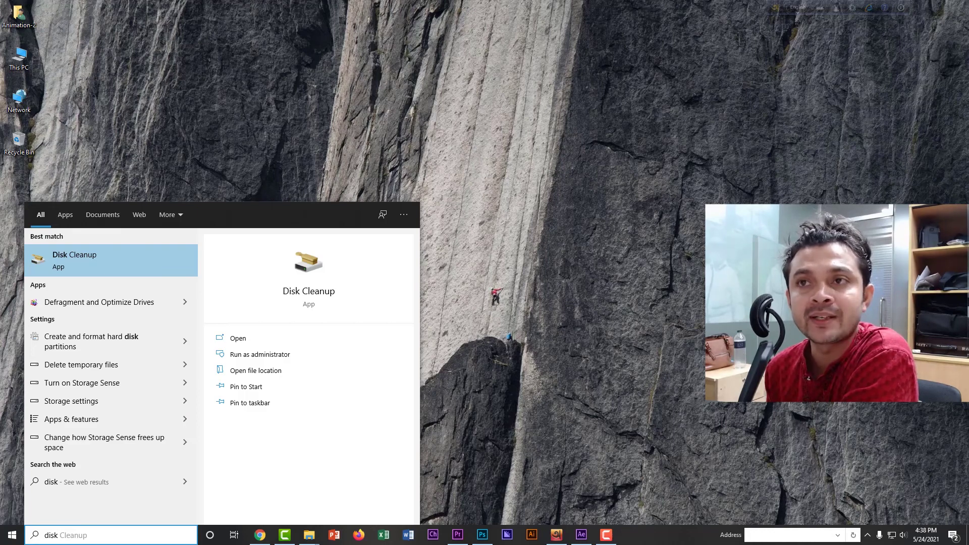
key("Return")
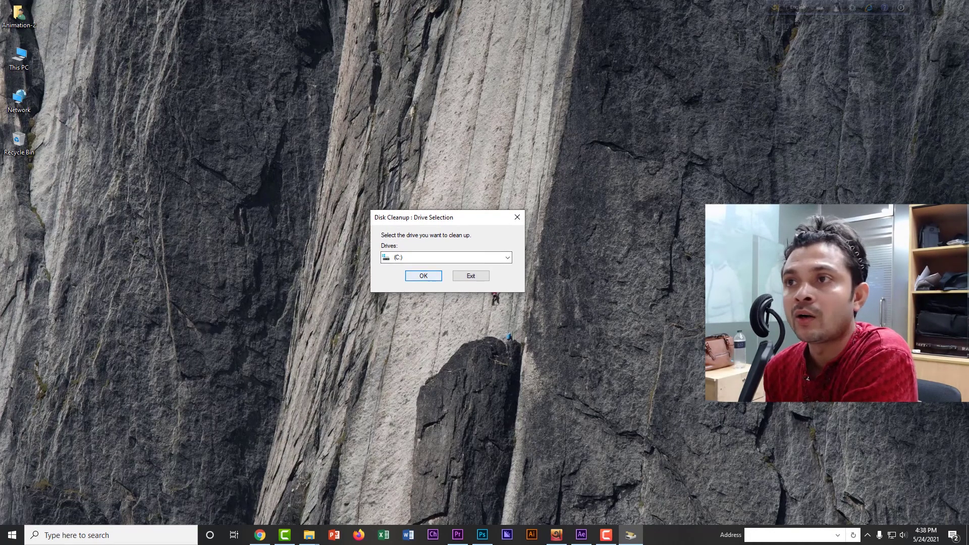
key("Return")
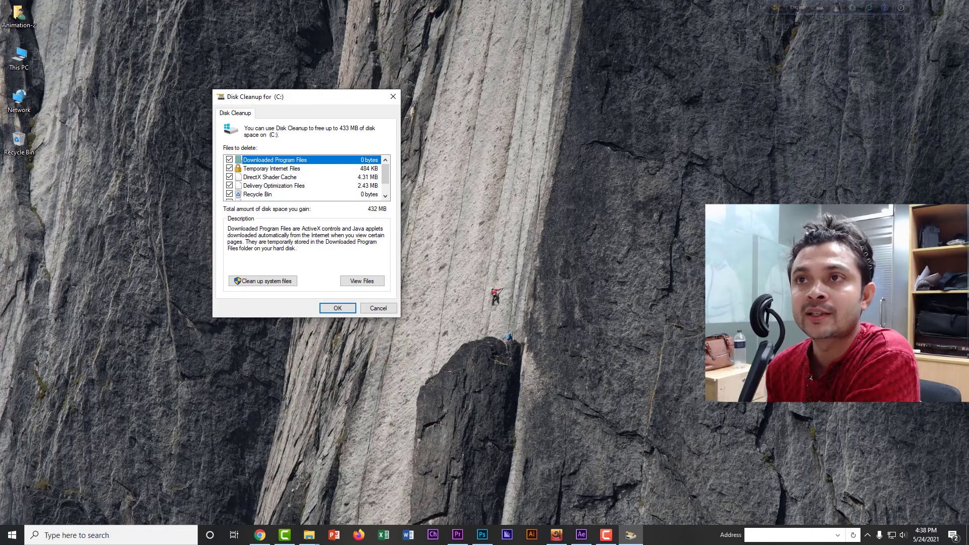
Review the file categories offered for deletion and extend the cleanup to the system files on the C: drive.
scroll(303, 177, "down", 1)
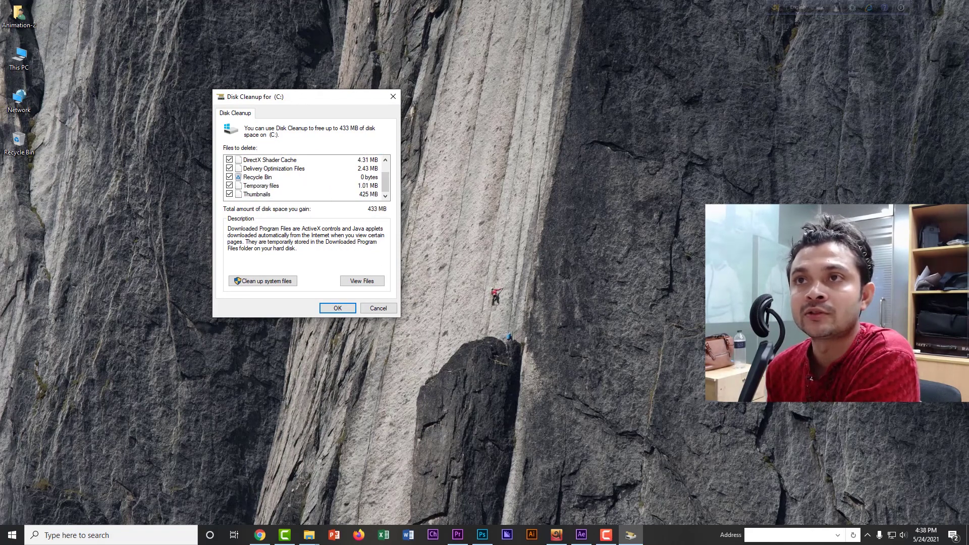
scroll(303, 177, "up", 1)
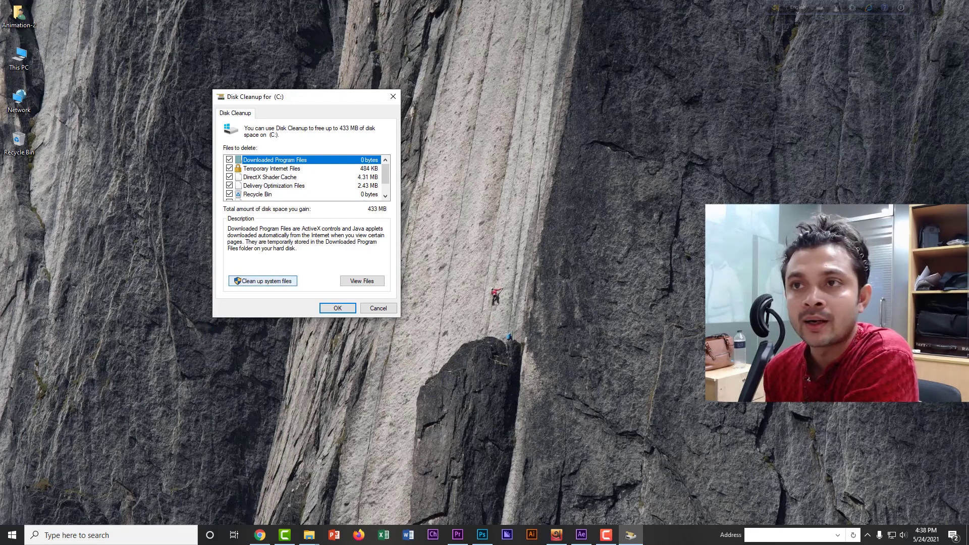
left_click(262, 281)
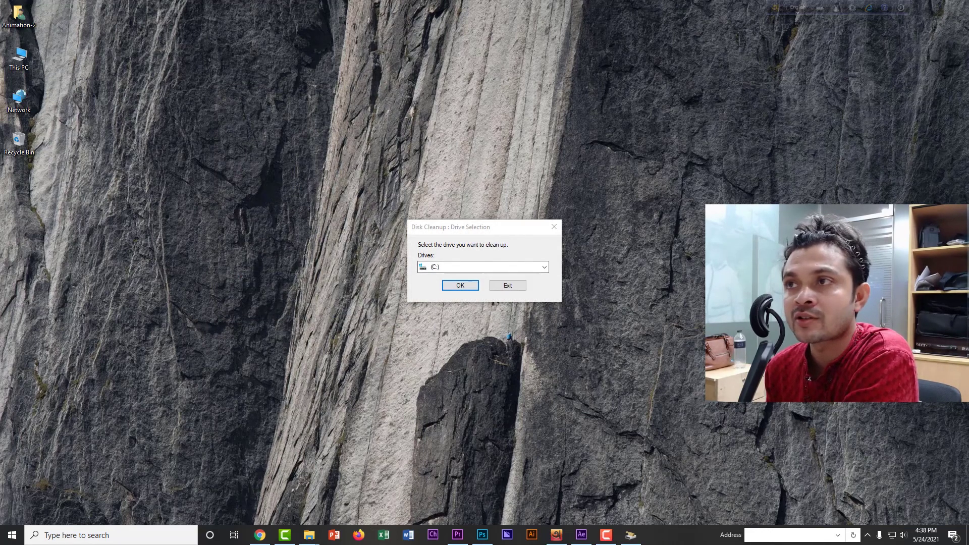
key("Return")
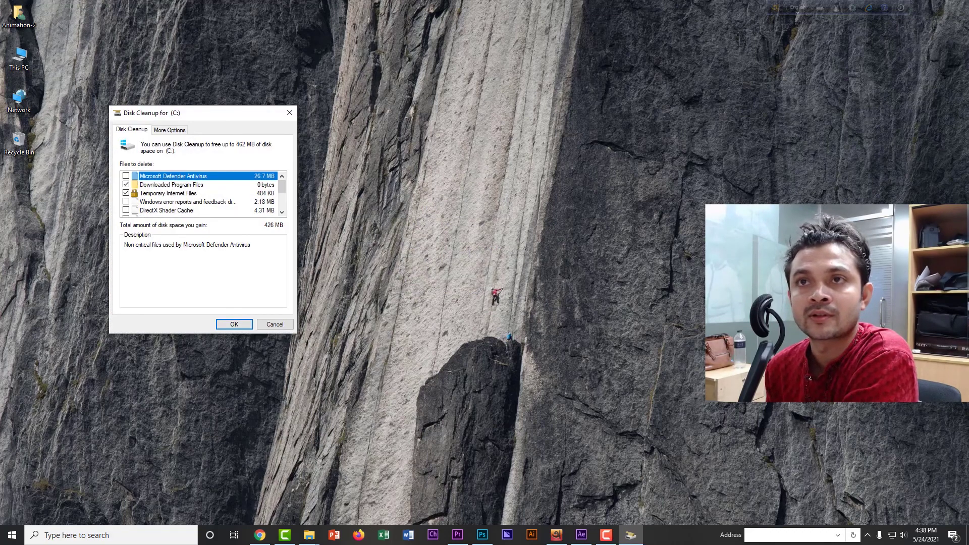
Include Microsoft Defender Antivirus, Temporary files and Windows error reports among the files to delete.
key("space")
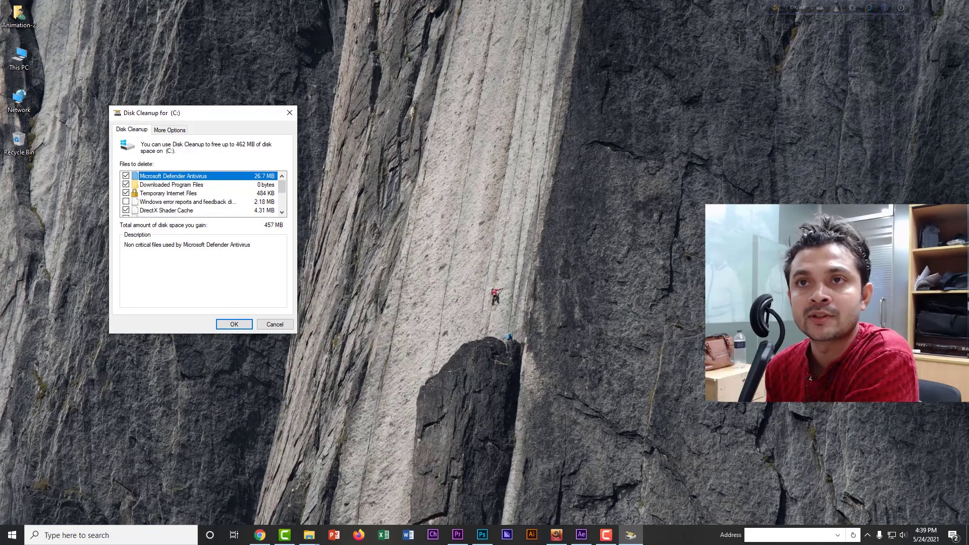
scroll(199, 193, "down", 2)
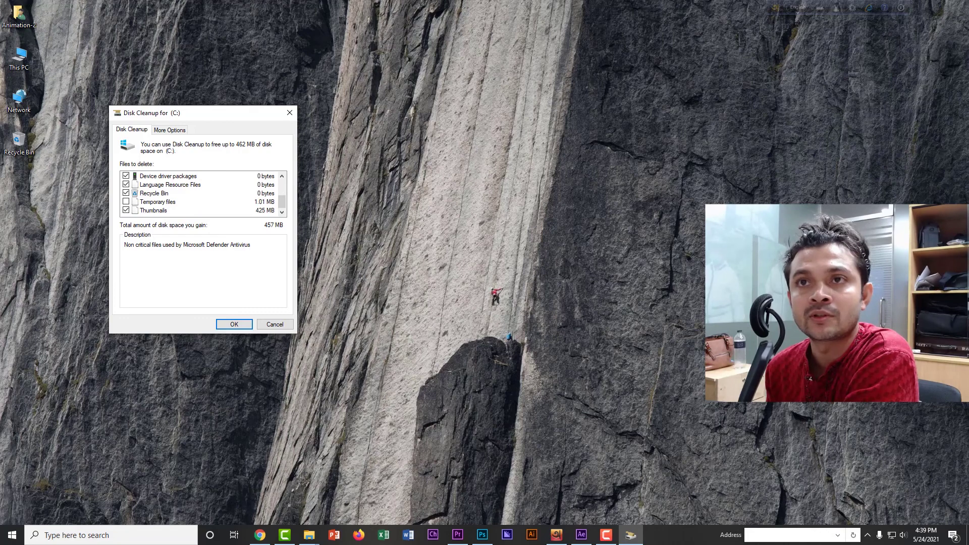
scroll(199, 193, "up", 2)
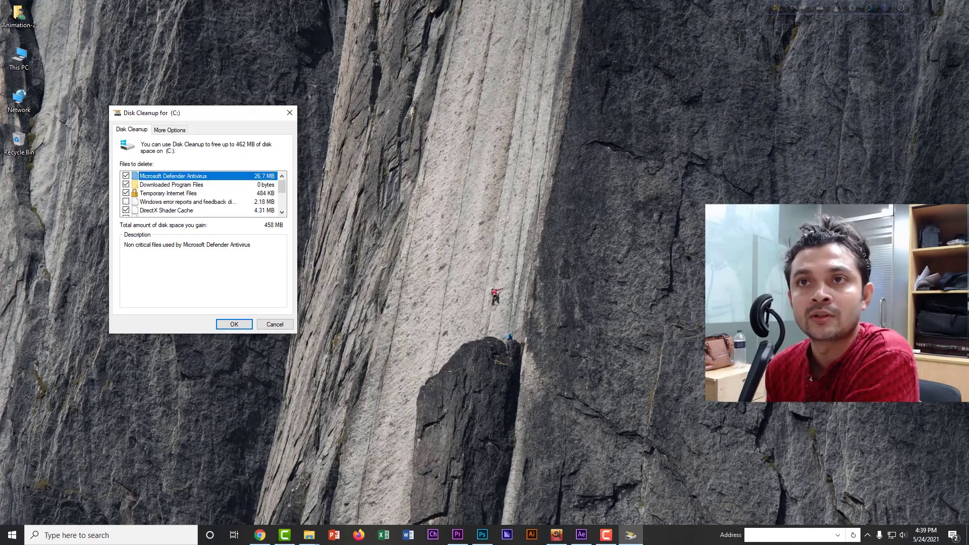
Permanently delete the selected file categories from the C: drive and refresh the desktop.
left_click(234, 324)
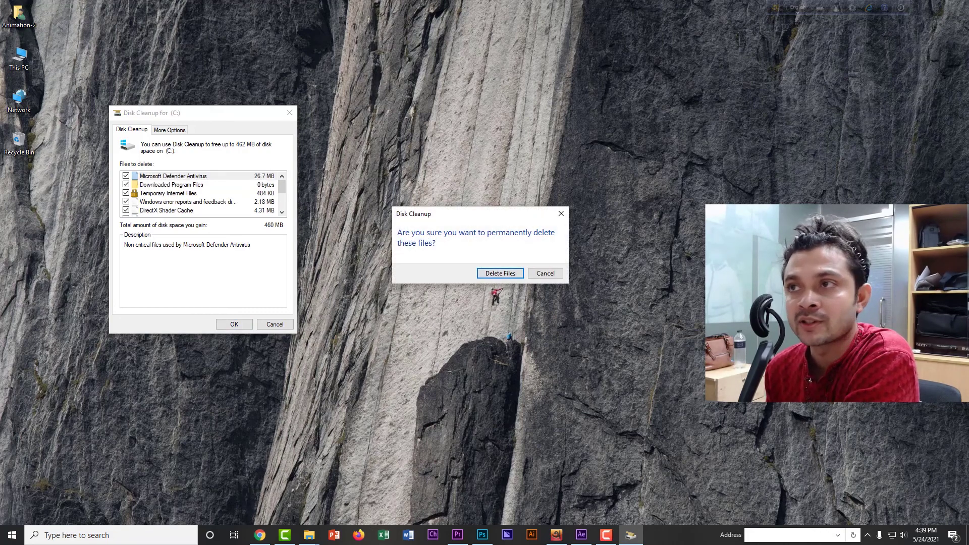
left_click(500, 273)
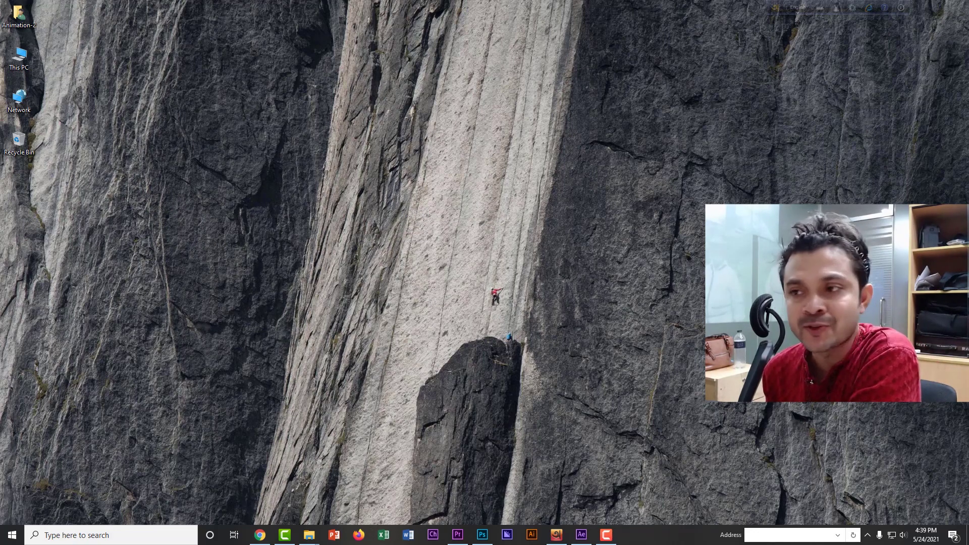
right_click(454, 206)
left_click(499, 236)
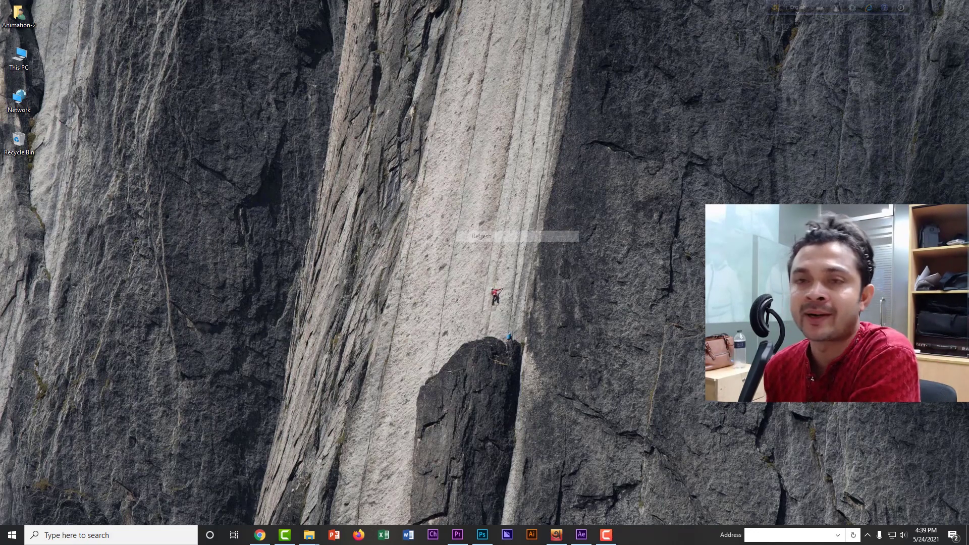